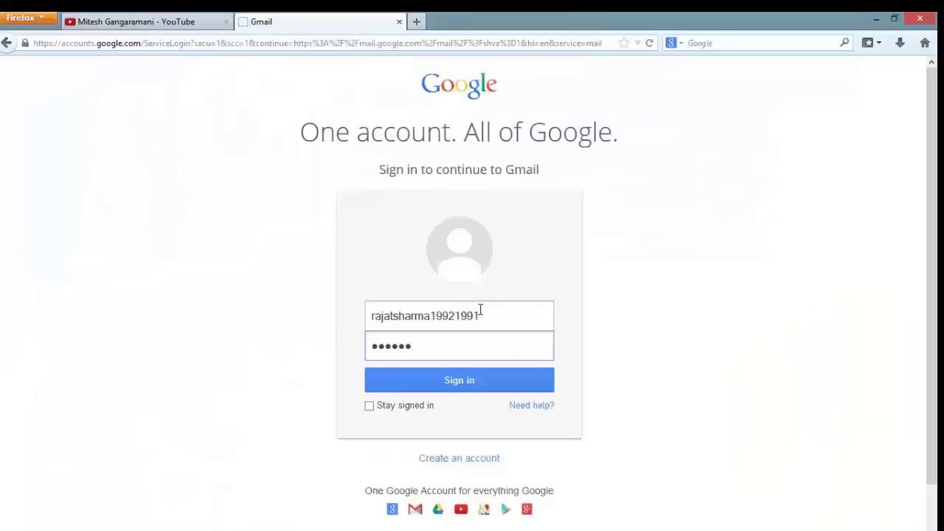
Enter the account password and sign in to Gmail
type("•••")
left_click(472, 384)
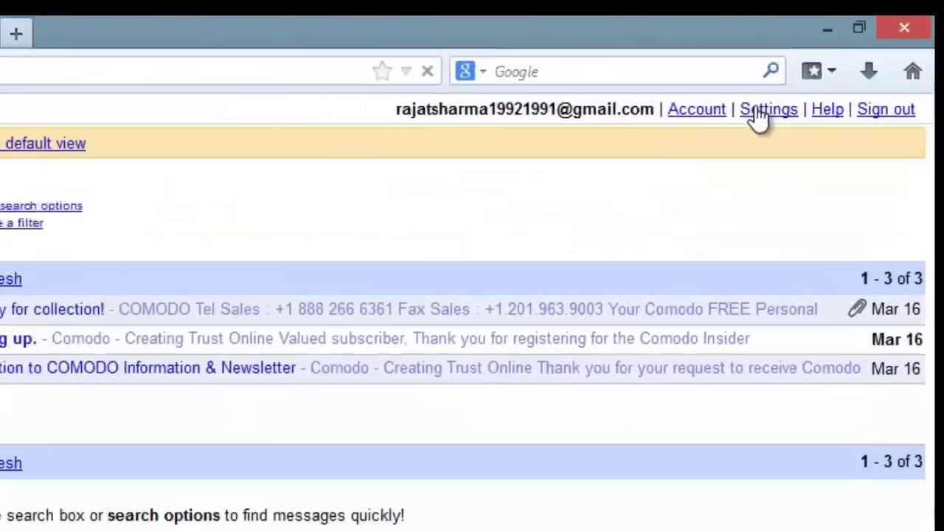
In the Gmail forwarding and POP/IMAP settings, enable POP for all mail and save the changes
left_click(704, 150)
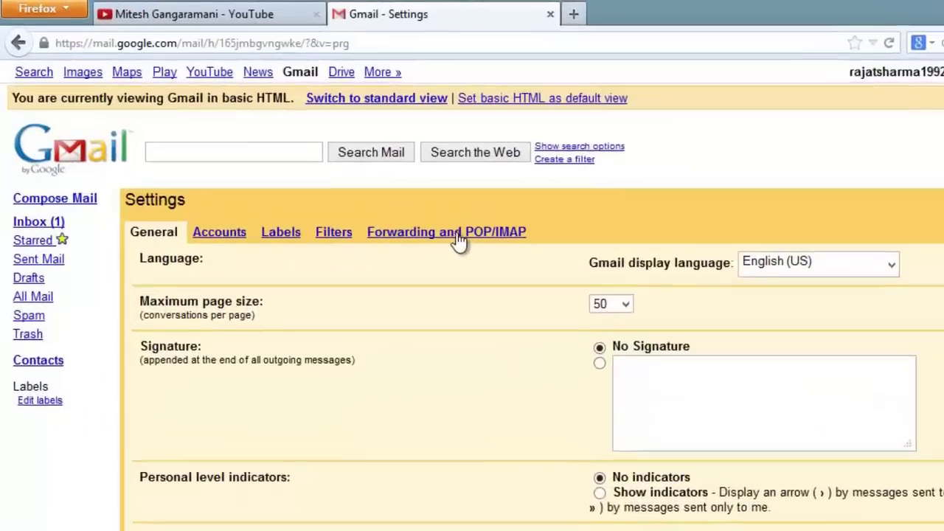
left_click(459, 238)
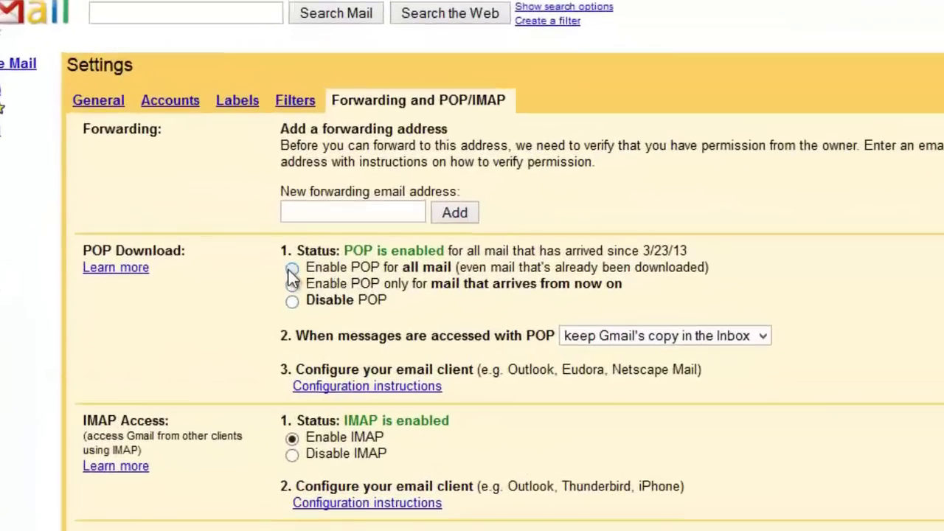
left_click(292, 269)
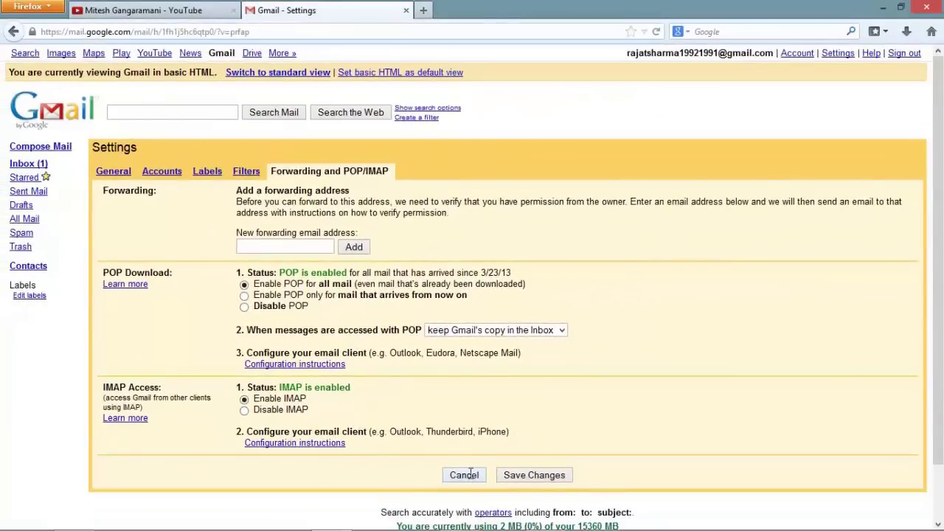
left_click(528, 477)
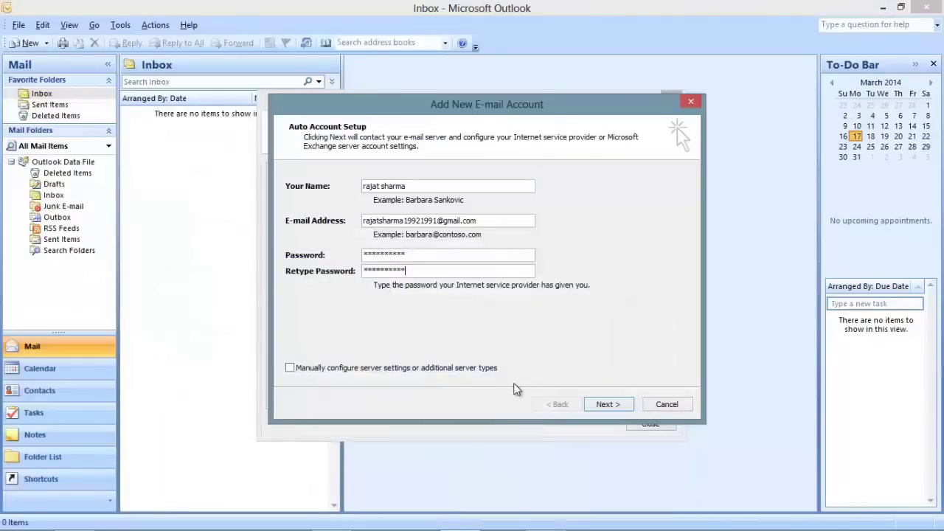
Switch to Outlook, complete the automatic setup of the Gmail account with the filled-in details, and close the account settings
left_click(600, 406)
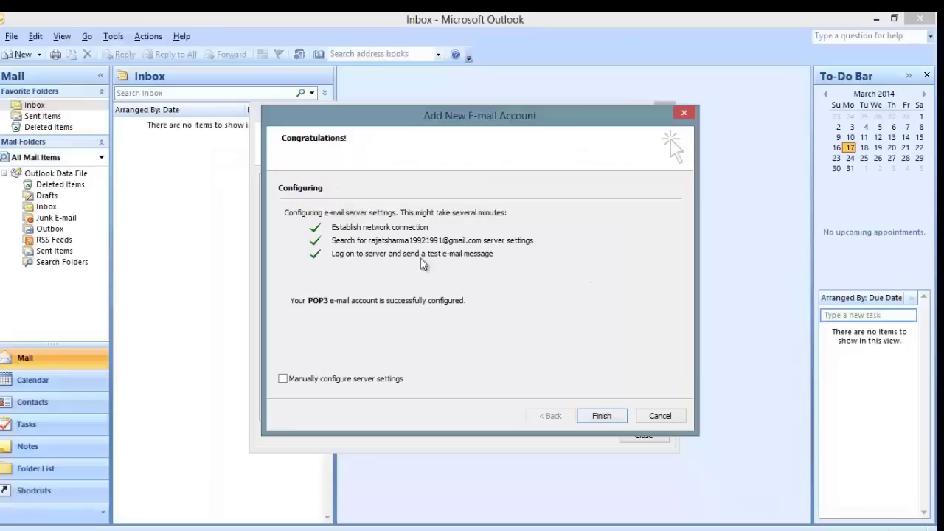
left_click(601, 416)
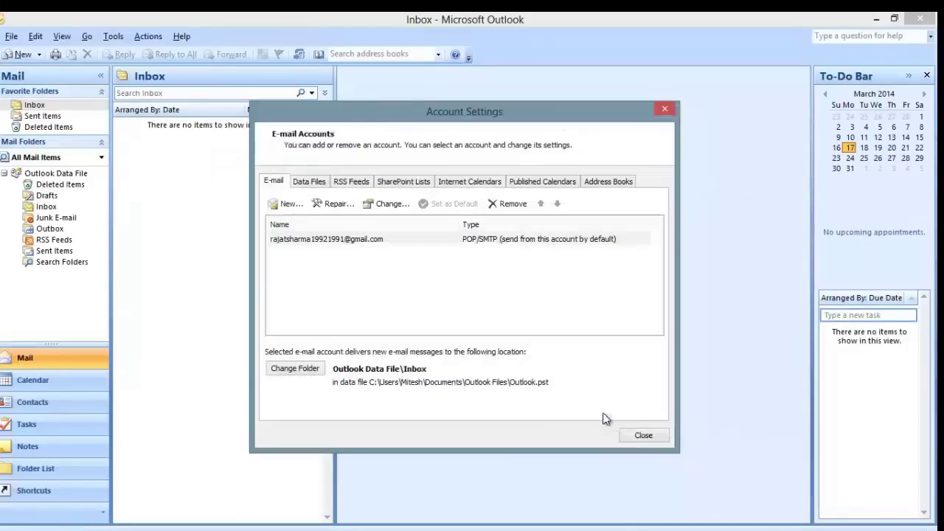
left_click(642, 435)
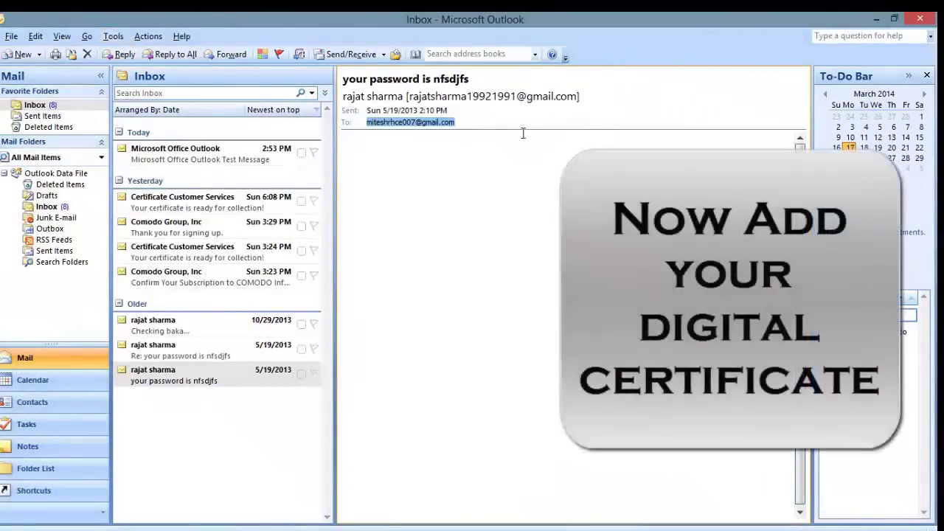
In the Trust Center's e-mail security options, enable adding a digital signature to outgoing messages
left_click(112, 36)
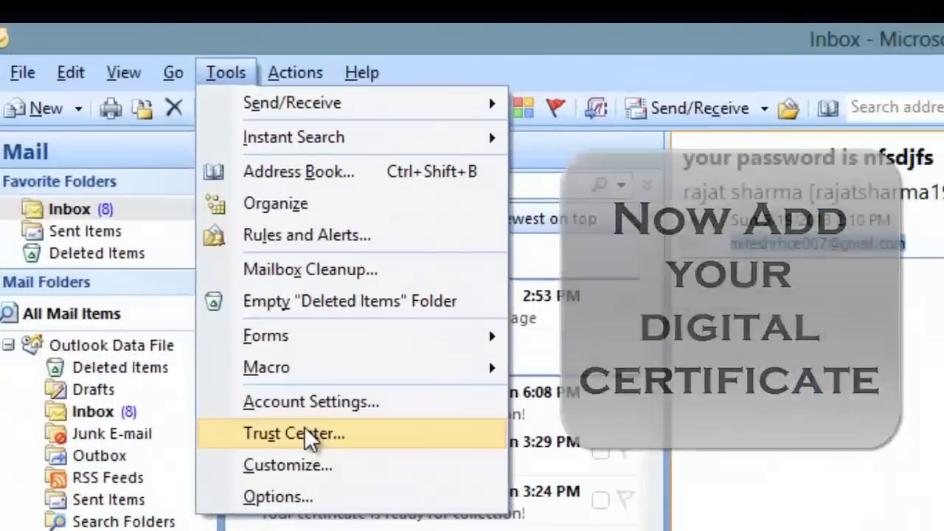
left_click(151, 215)
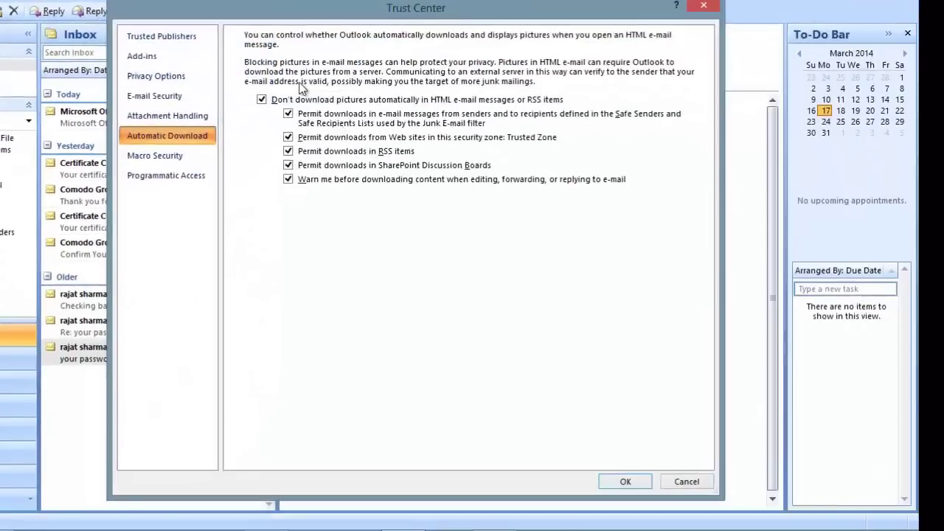
left_click(164, 97)
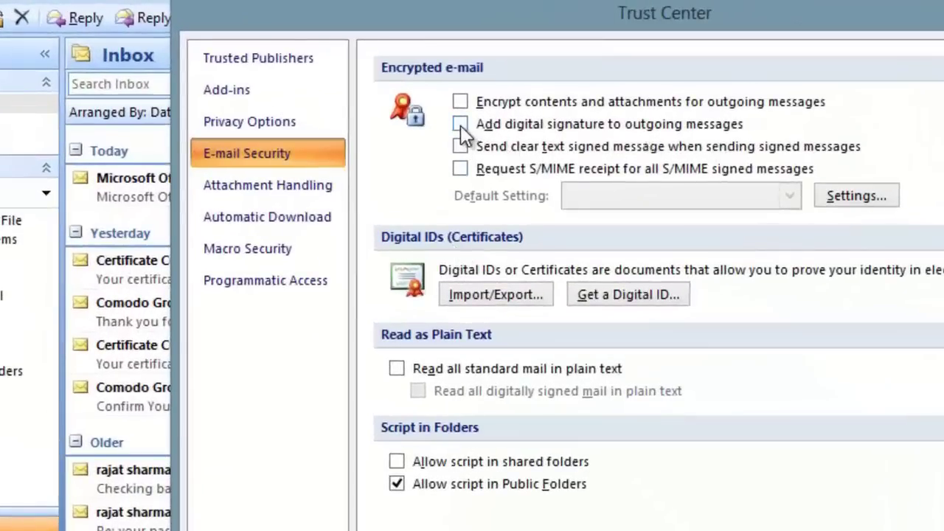
left_click(460, 124)
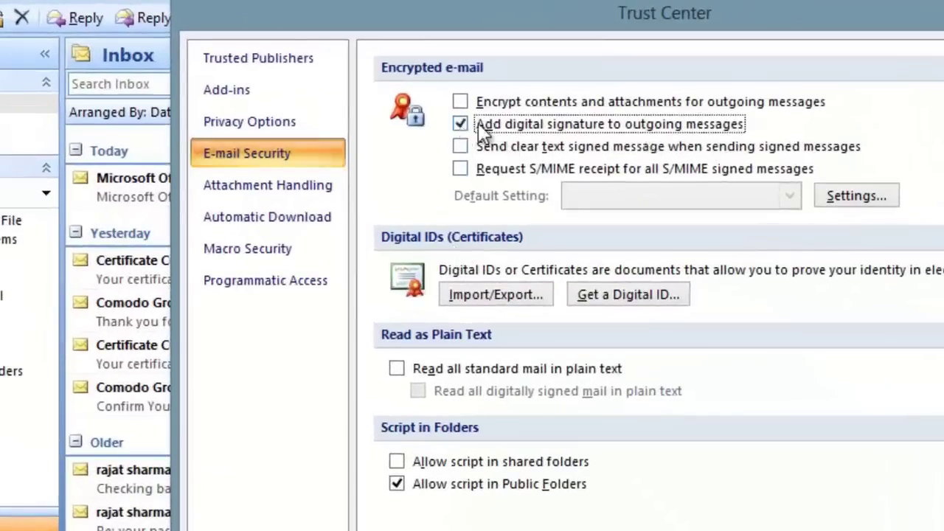
Start importing an existing Digital ID and choose the certificate file on the Desktop as the import file
left_click(498, 295)
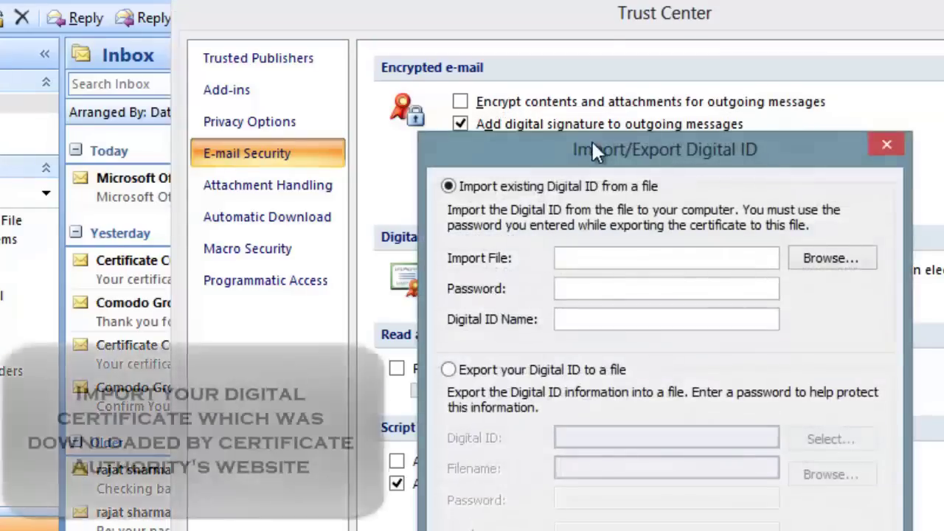
left_click_drag(591, 139, 528, 6)
left_click(769, 123)
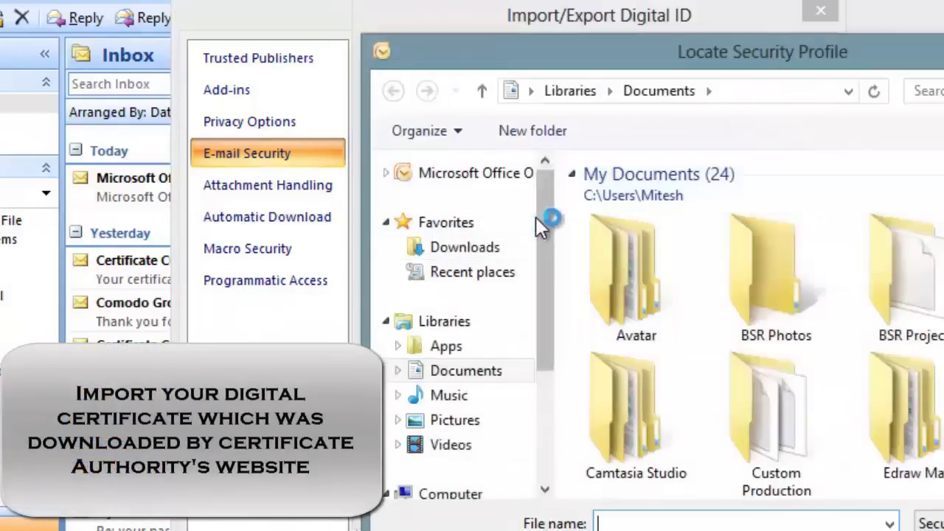
left_click_drag(535, 217, 558, 368)
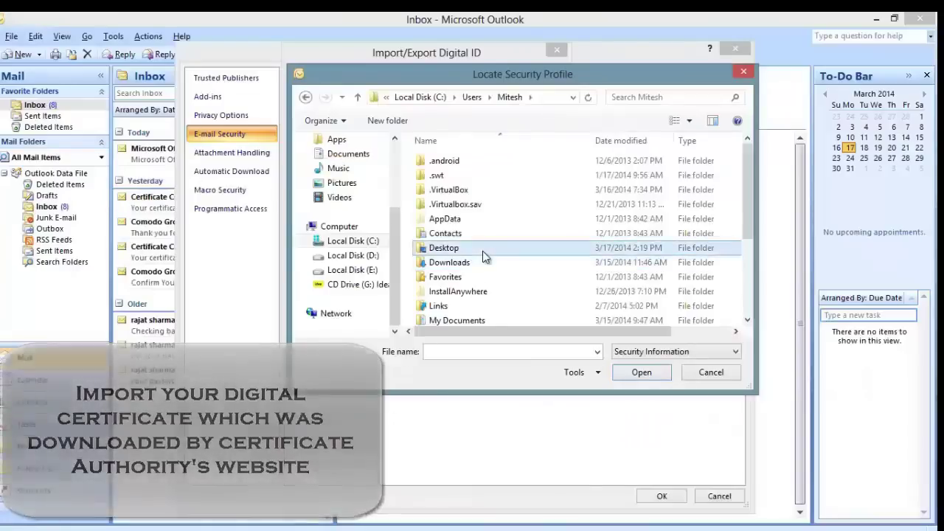
double_click(546, 243)
left_click(277, 186)
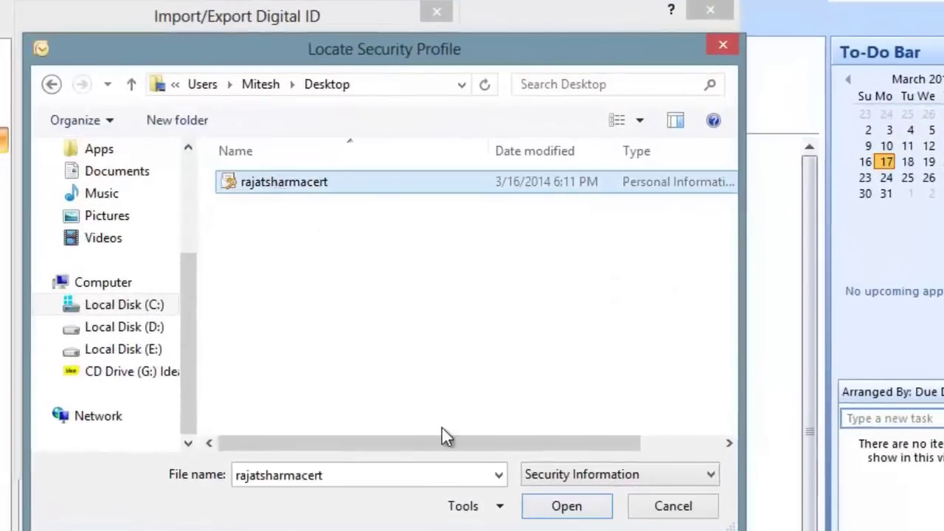
left_click(565, 507)
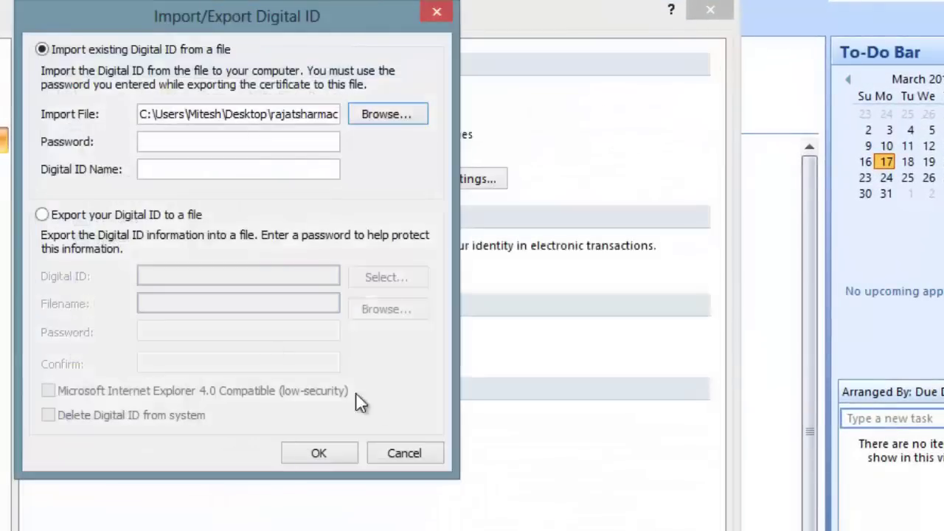
Enter the certificate password and the owner's name as Digital ID name, and import the private key with Medium security level
left_click(153, 142)
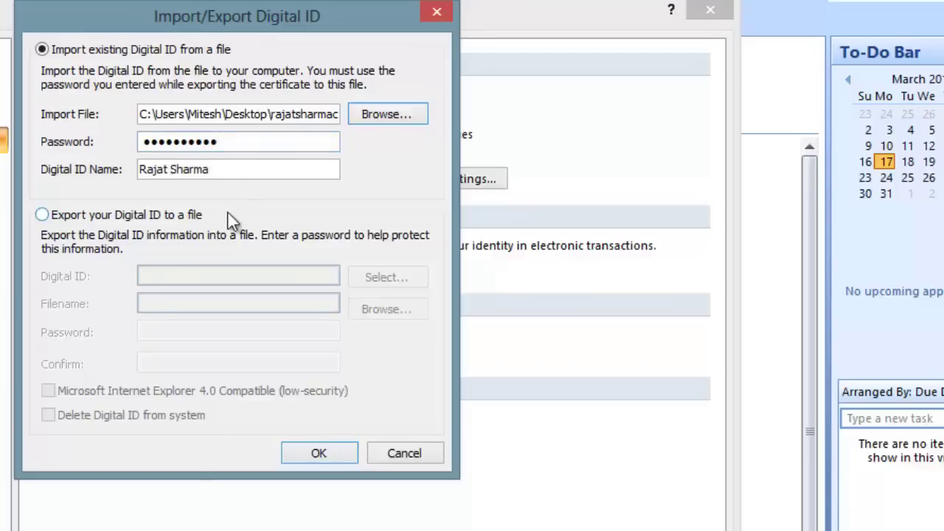
left_click(331, 455)
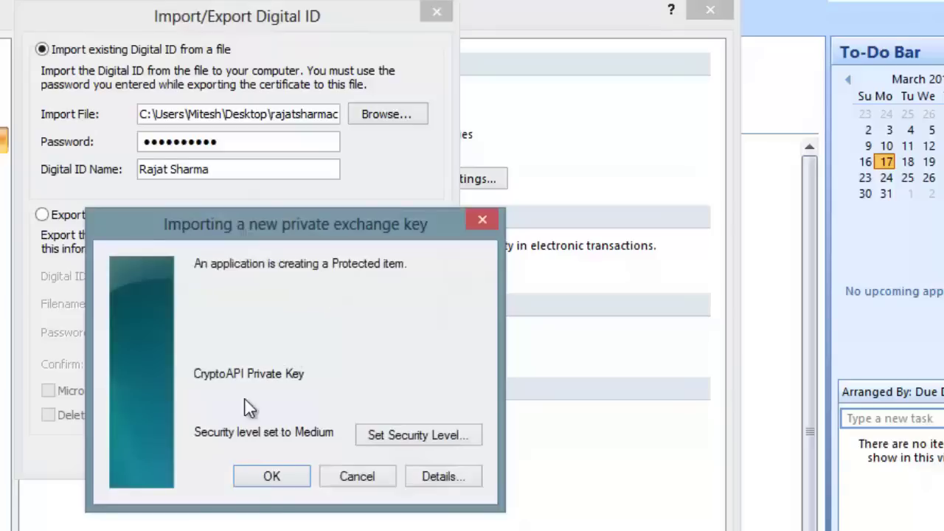
left_click(271, 476)
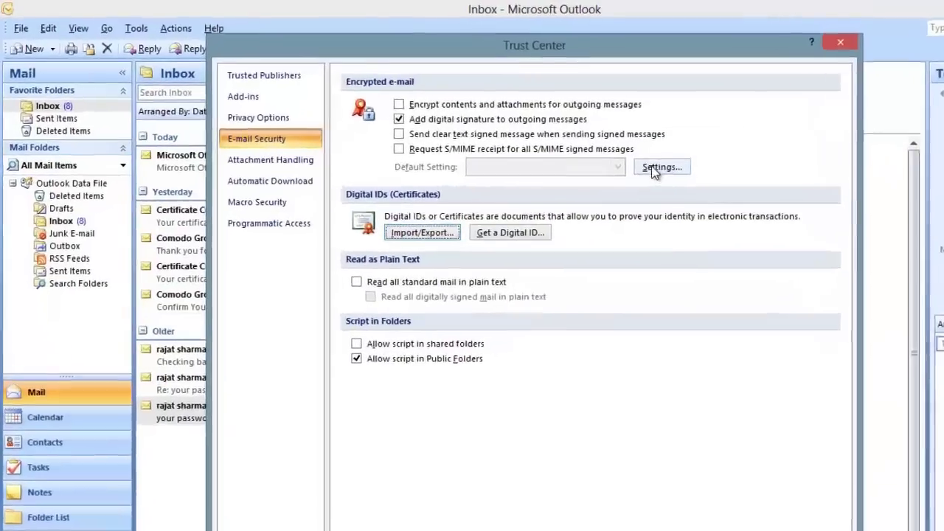
Set up the default S/MIME settings with the COMODO signing certificate valid from 3/16/2014 to 3/17/2015, and save the Trust Center changes
left_click(584, 147)
left_click(489, 307)
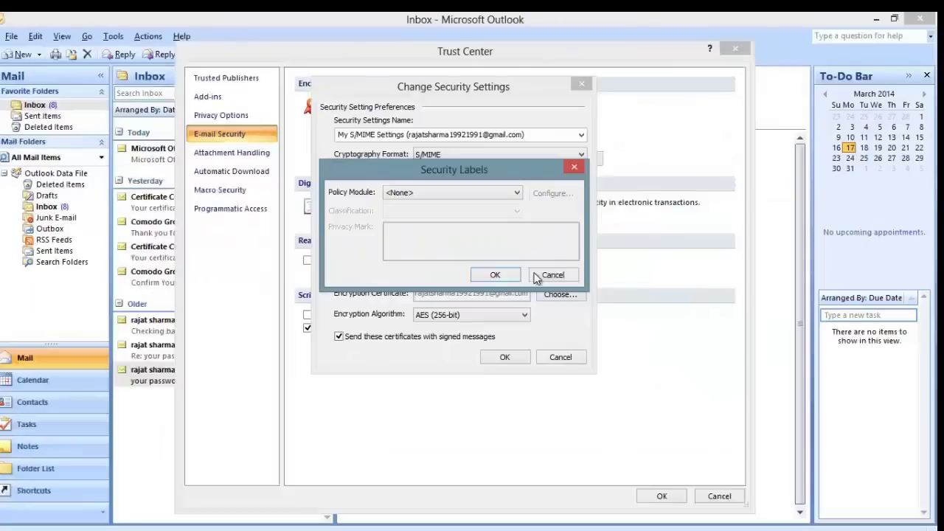
left_click(695, 382)
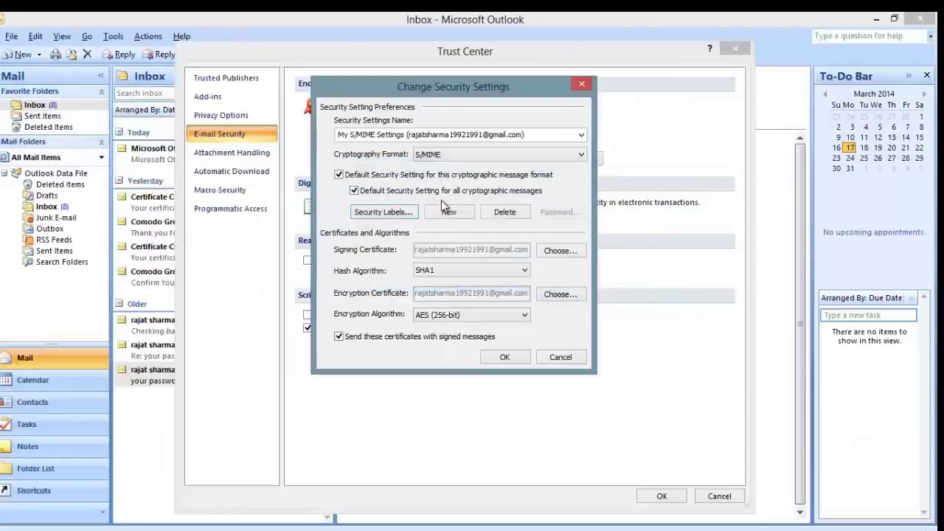
left_click(559, 251)
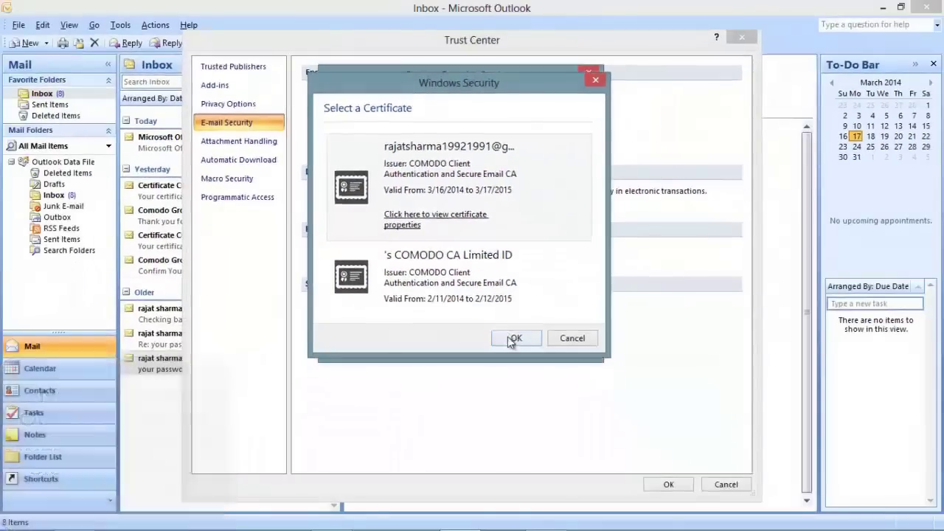
left_click(549, 522)
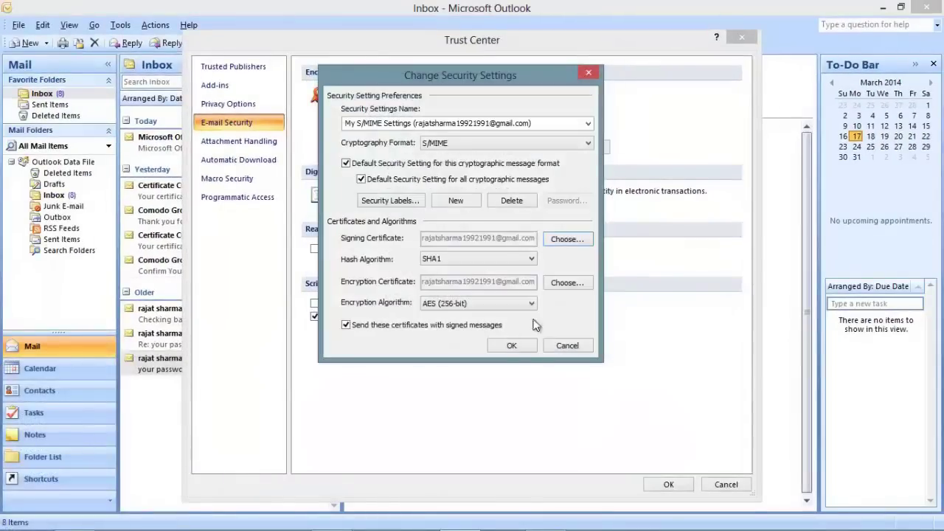
left_click(512, 345)
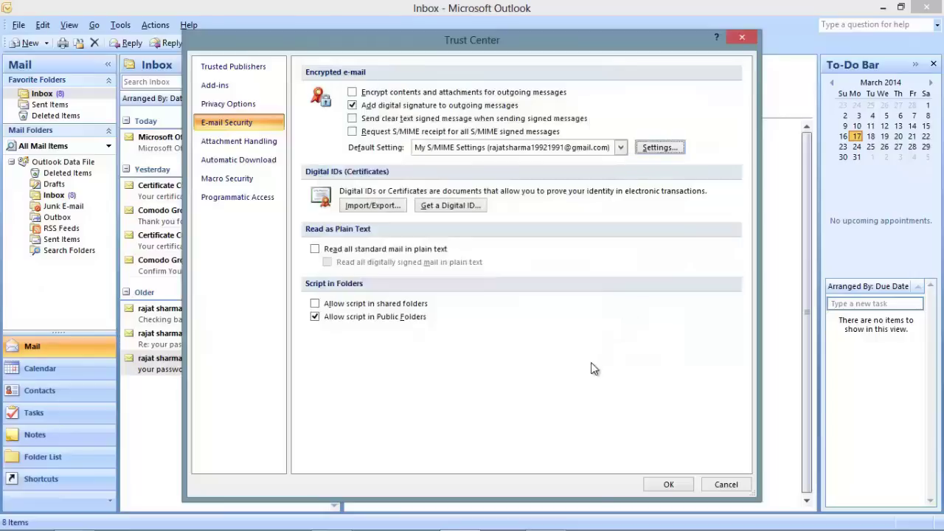
left_click(667, 485)
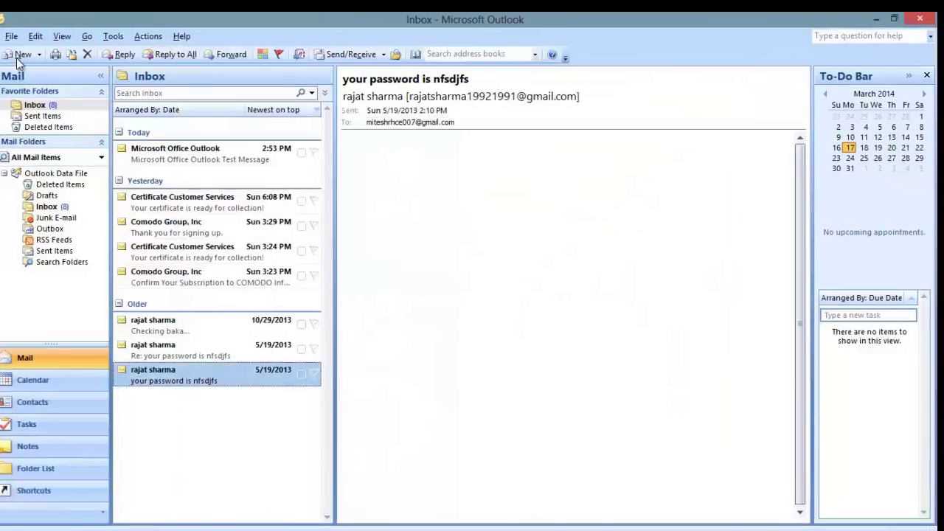
left_click(21, 55)
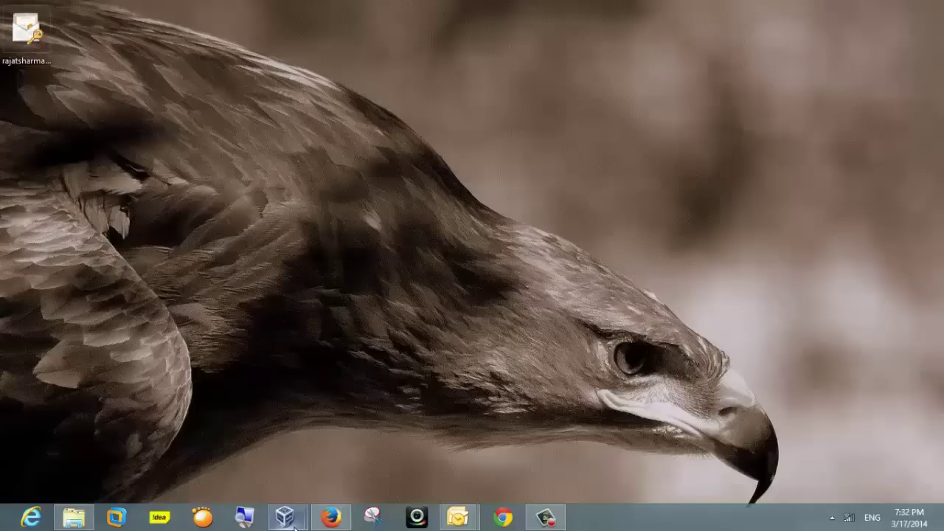
Switch to the win7 virtual machine in VirtualBox and open the account settings of its Outlook
mouse_move(294, 526)
left_click(326, 447)
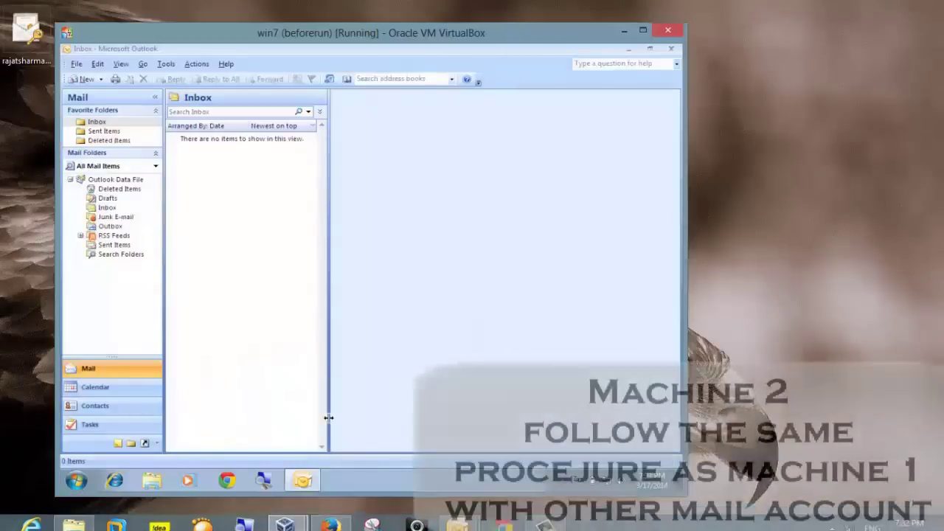
left_click(196, 64)
mouse_move(166, 64)
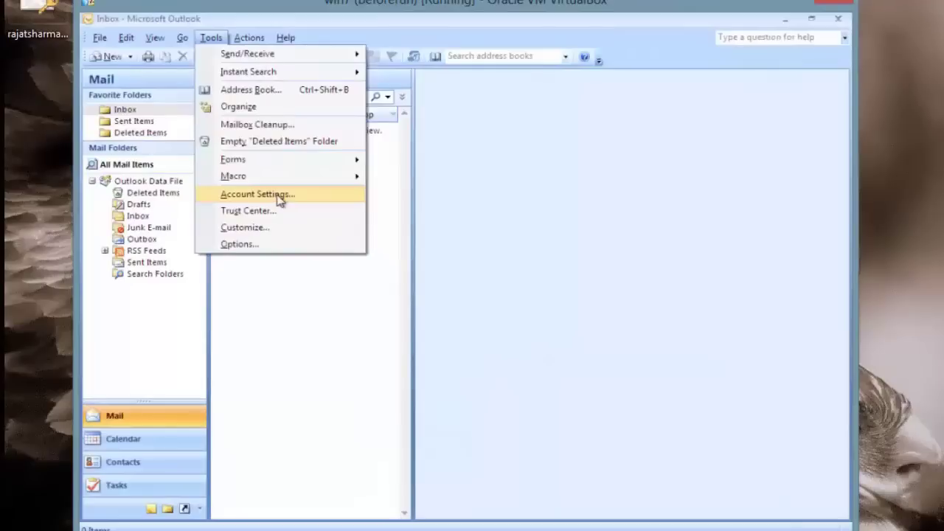
left_click(280, 198)
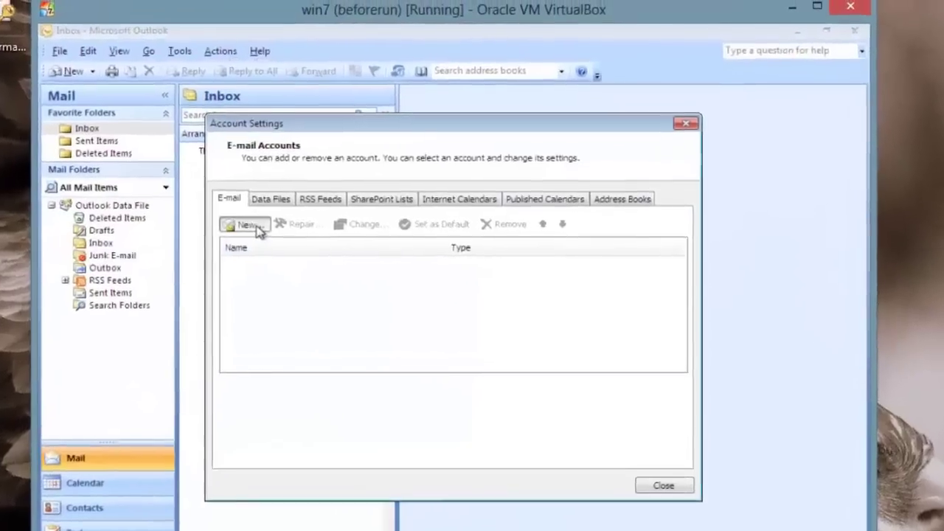
Add the second Gmail account through automatic setup with its display name, e-mail address and password, and close the account settings
left_click(273, 199)
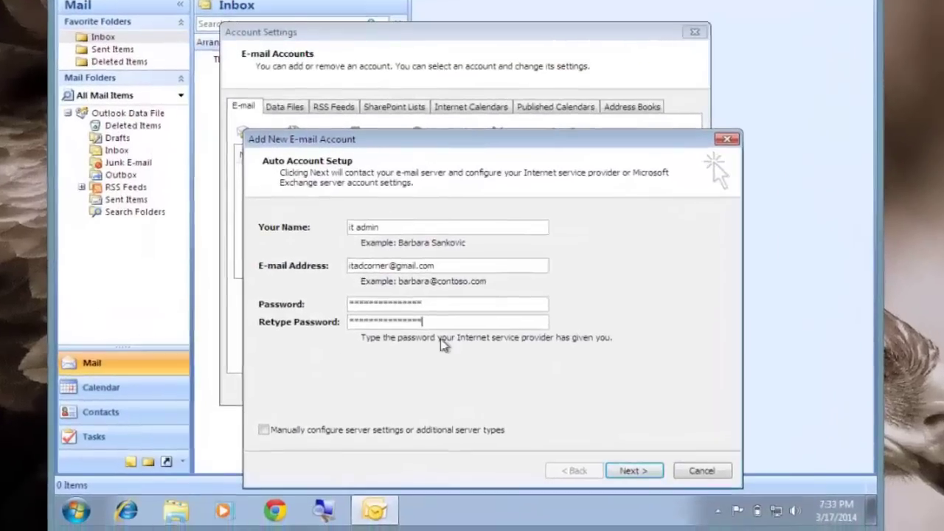
left_click(629, 471)
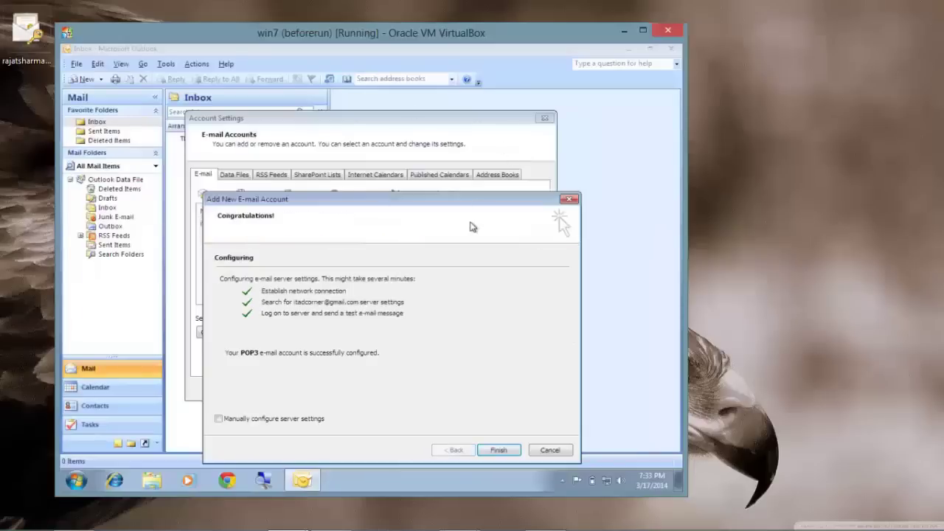
left_click(499, 450)
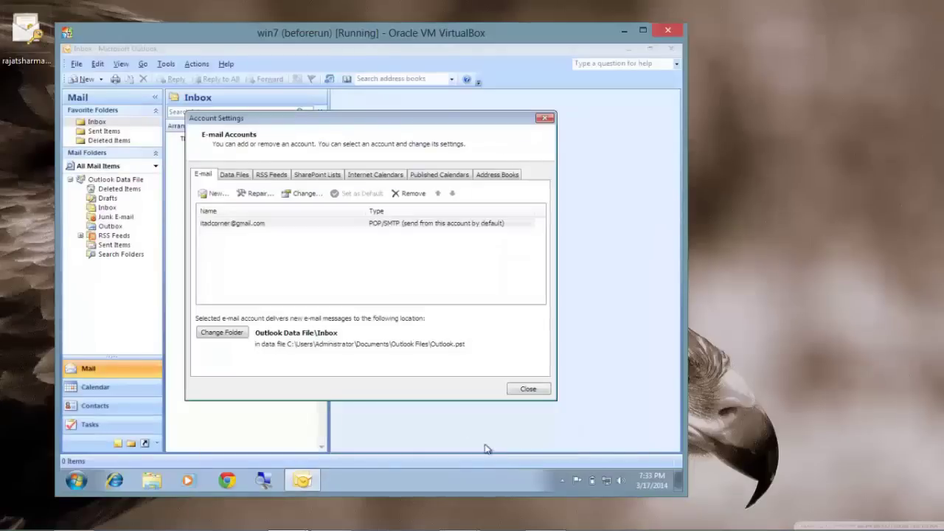
left_click(521, 388)
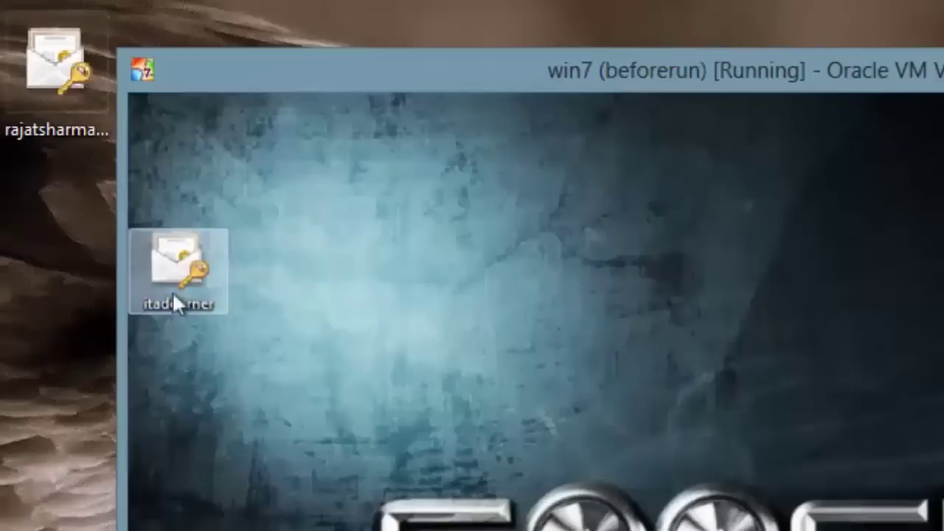
left_click_drag(174, 296, 246, 468)
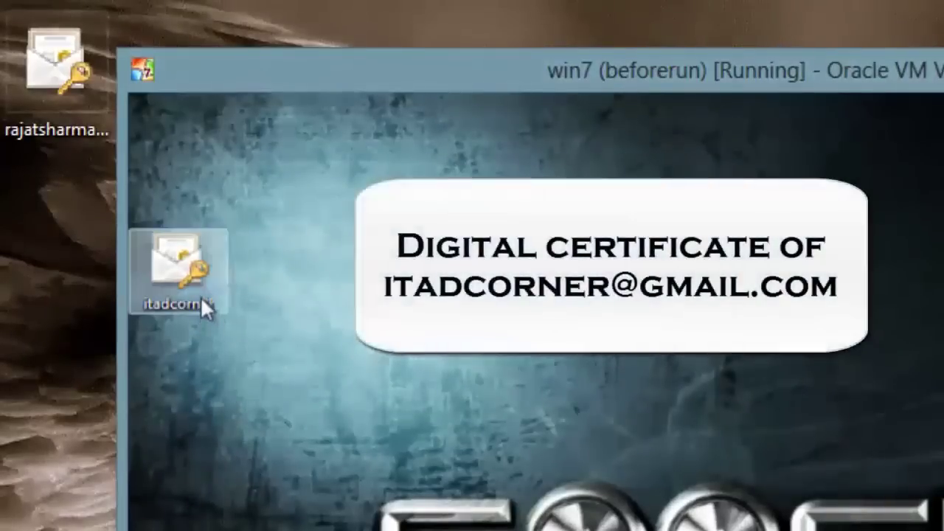
Place the itadcorner certificate file on the virtual machine's desktop and enable adding a digital signature to outgoing messages in Outlook's e-mail security settings
left_click_drag(202, 300, 223, 448)
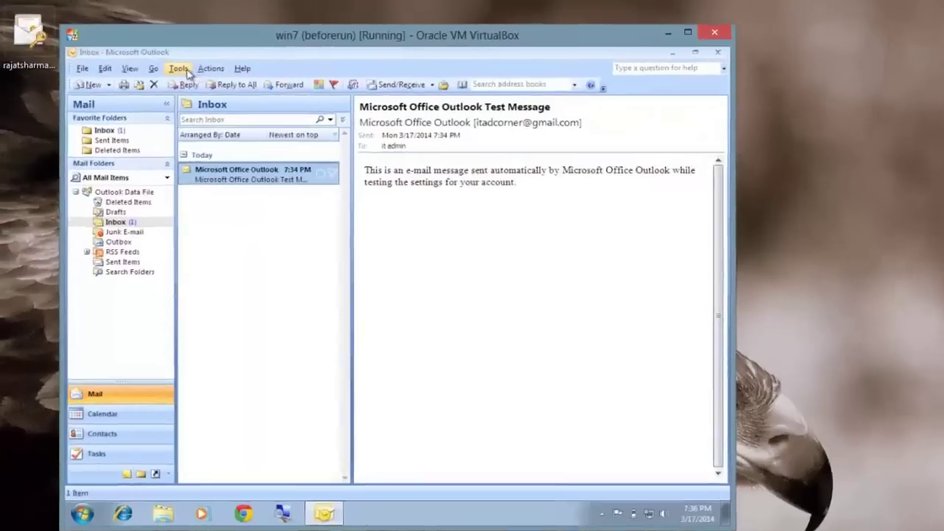
left_click(167, 63)
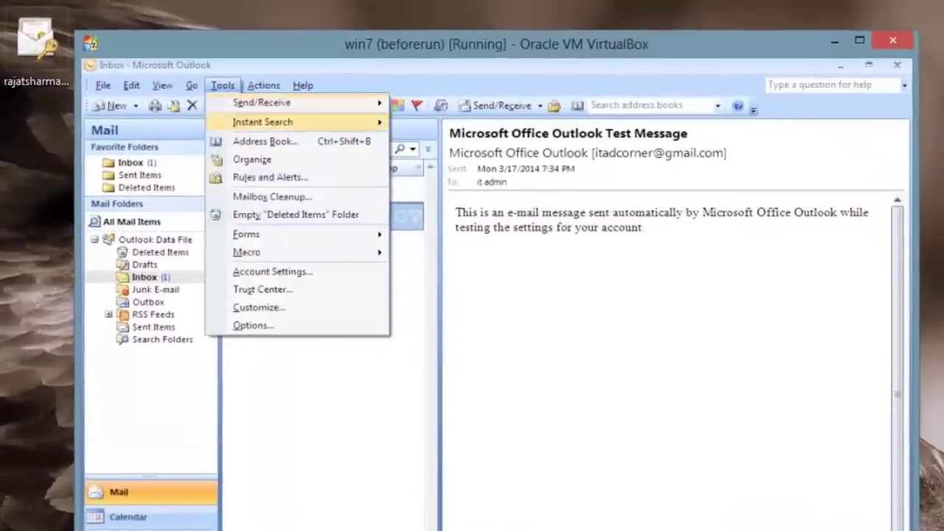
left_click(265, 292)
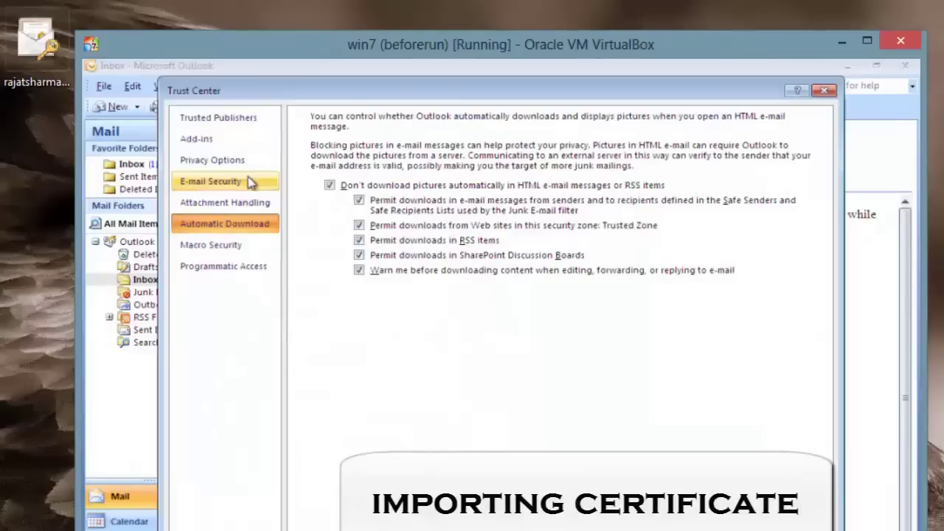
left_click(251, 182)
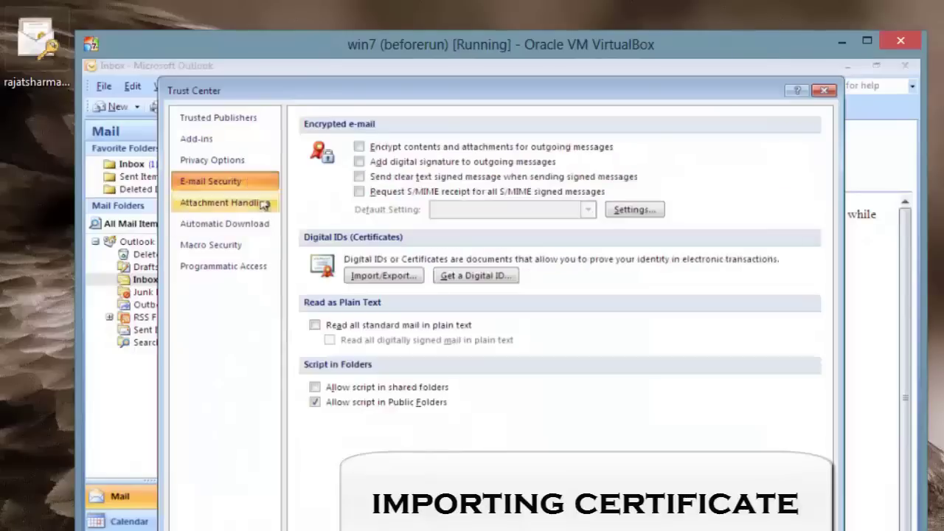
left_click(360, 163)
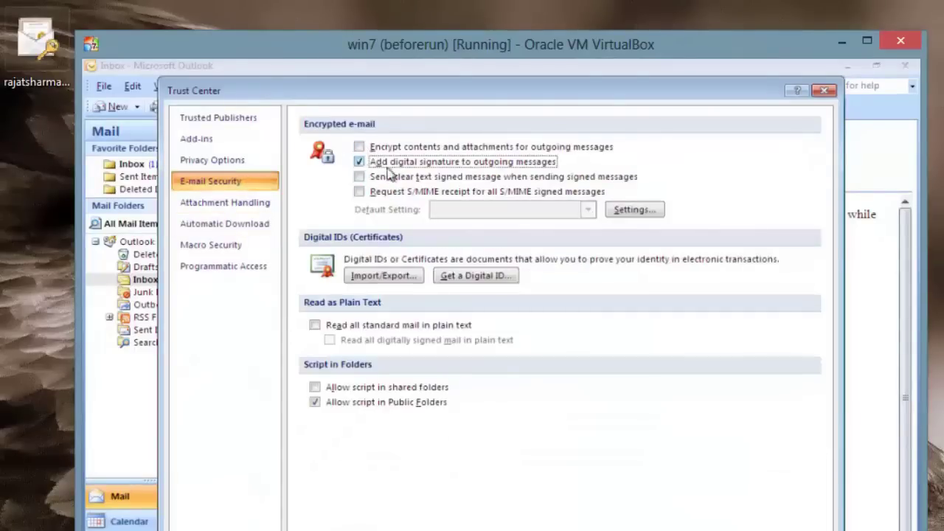
Start importing an existing Digital ID and choose the itadcorner certificate file from the desktop as the import file
left_click(366, 284)
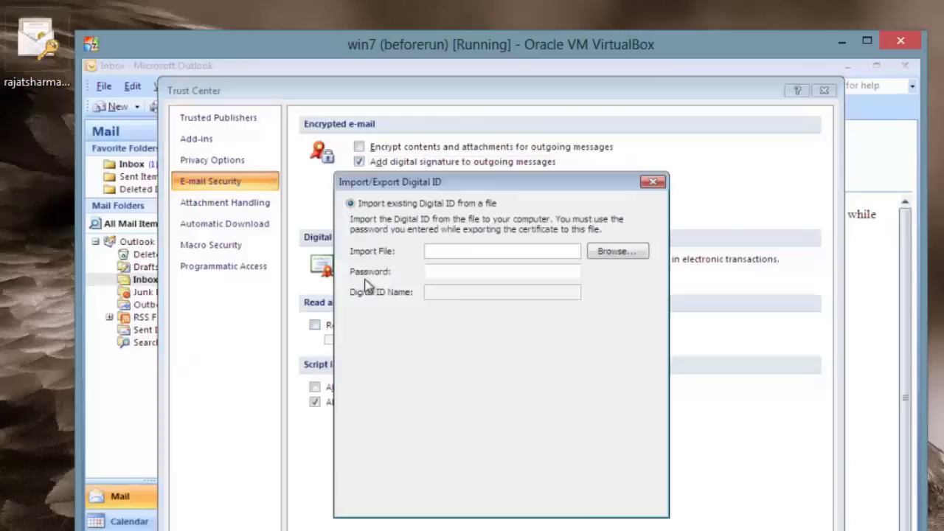
left_click(611, 252)
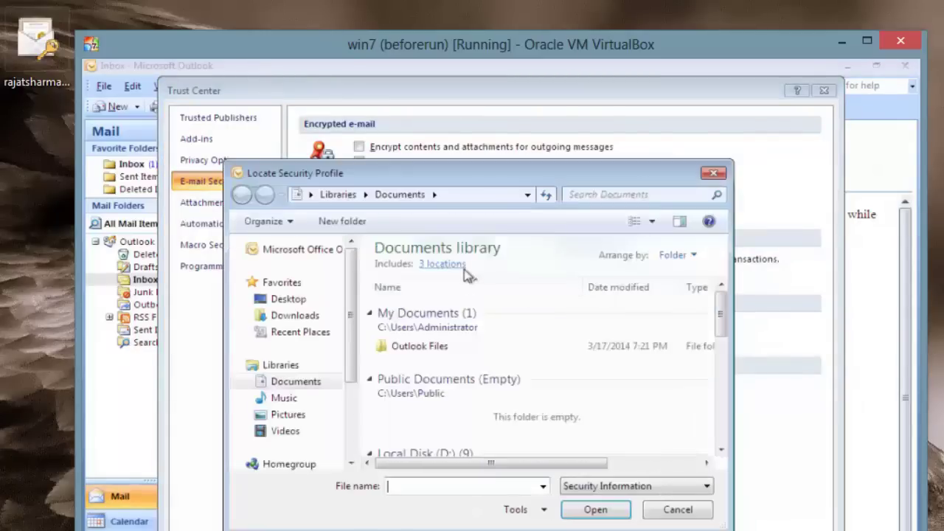
left_click(275, 301)
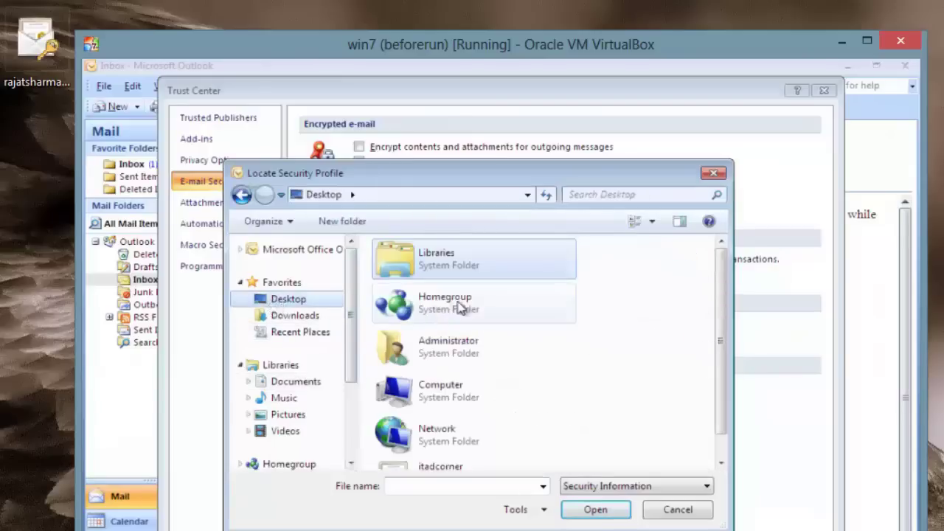
scroll(723, 340, "down", 2)
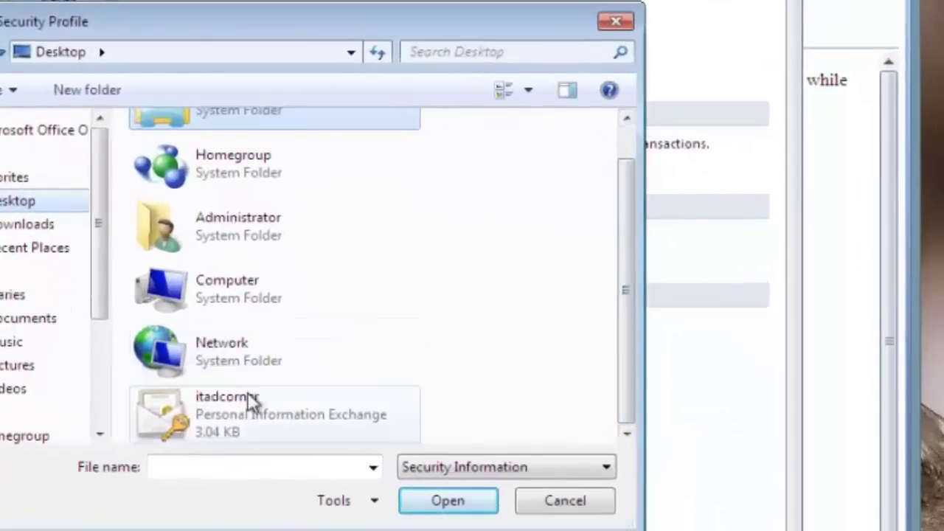
left_click(250, 402)
left_click(442, 503)
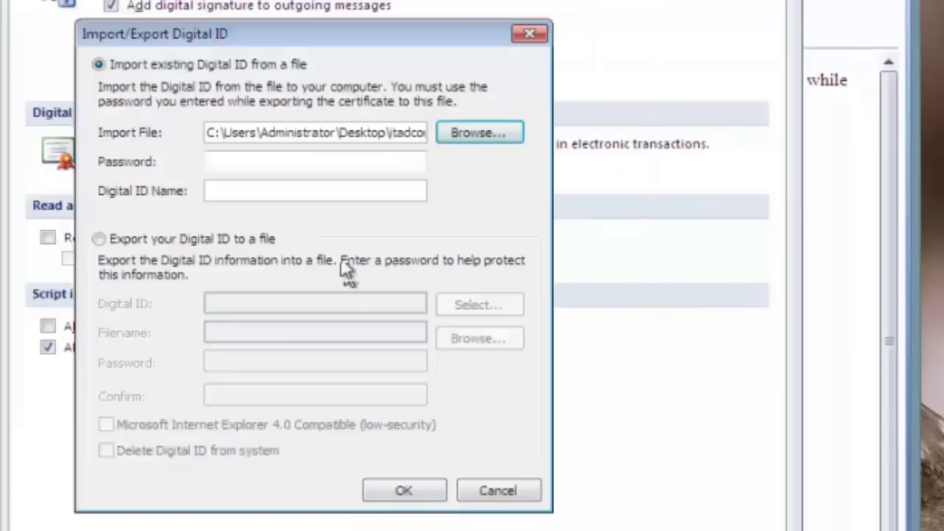
Enter the certificate password and import the private key with Medium security level
left_click(283, 161)
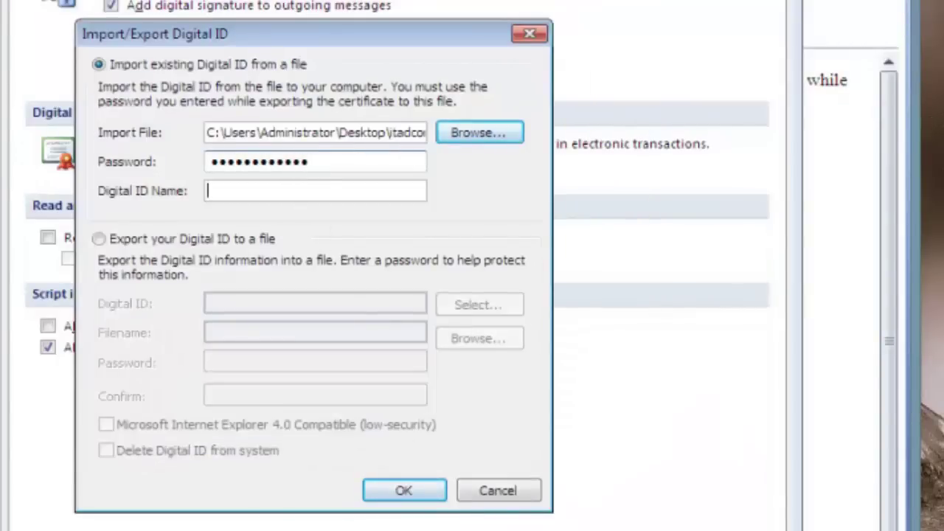
left_click(425, 491)
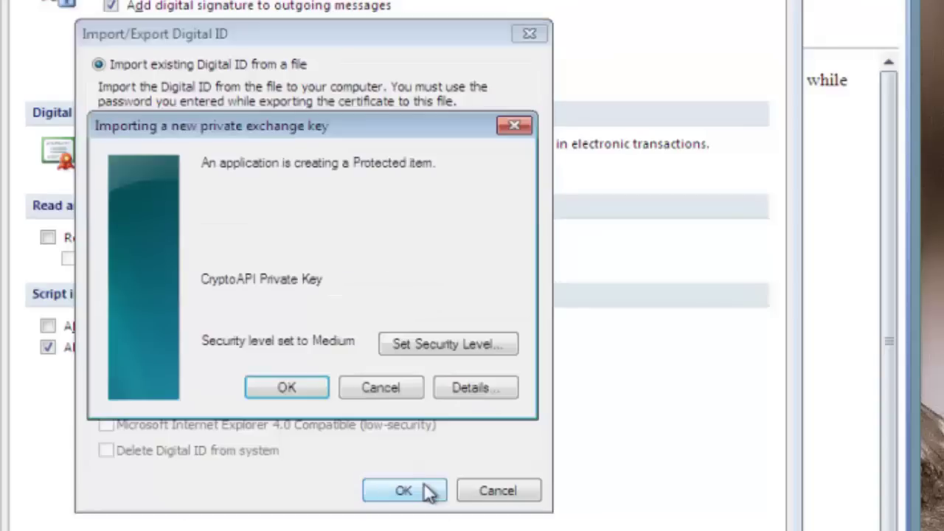
left_click(291, 383)
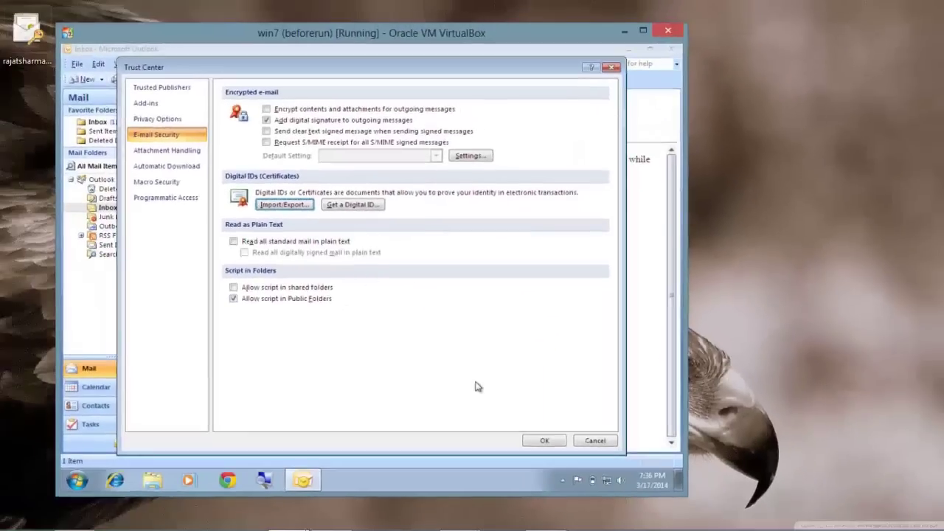
Set up the default S/MIME settings with the COMODO signing certificate valid from 3/14/2014 to 3/15/2015, and save the Trust Center changes
left_click(465, 157)
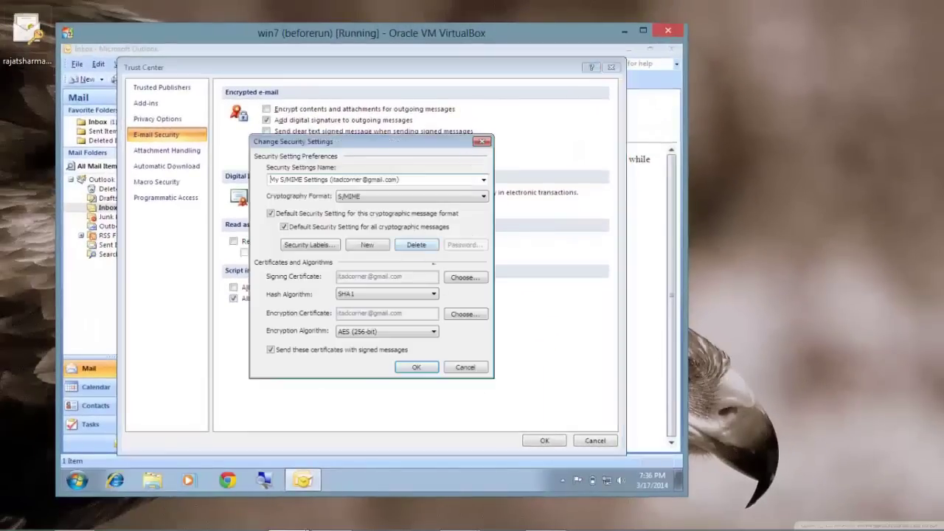
left_click(464, 277)
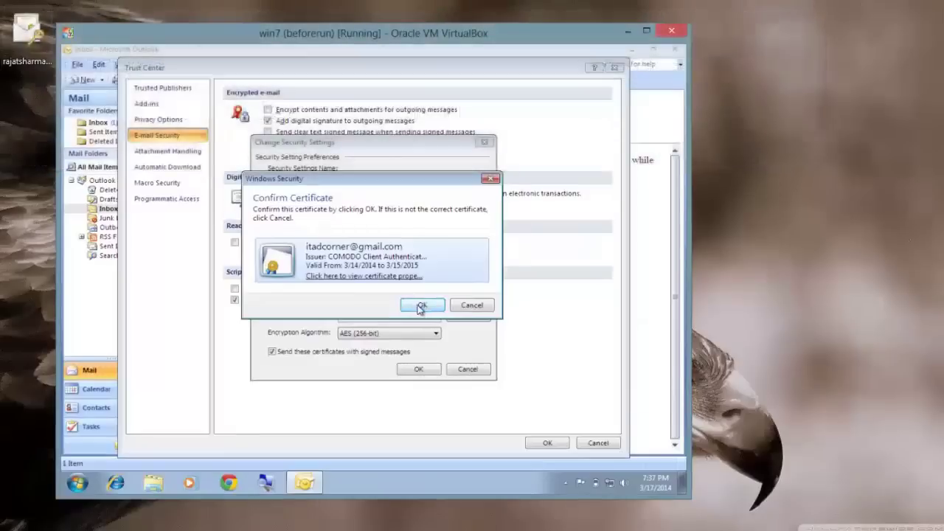
left_click(534, 405)
left_click(422, 369)
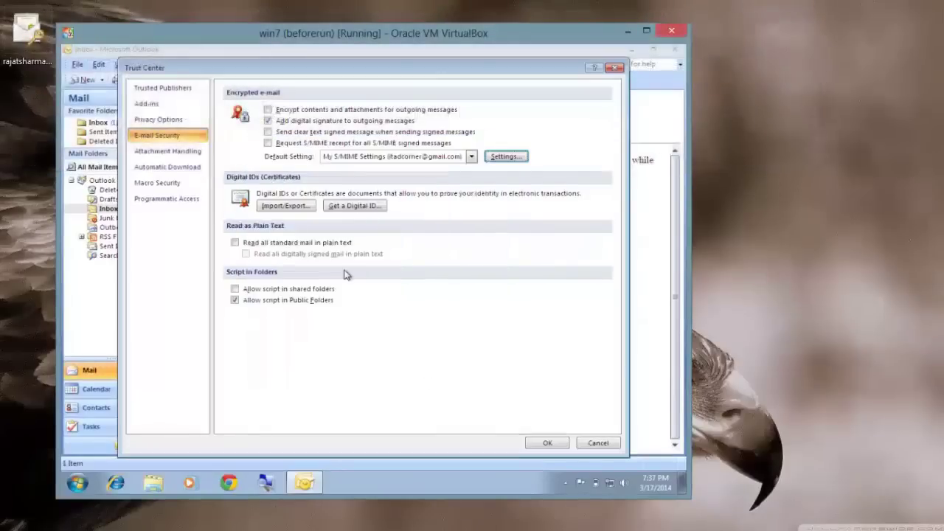
left_click(546, 443)
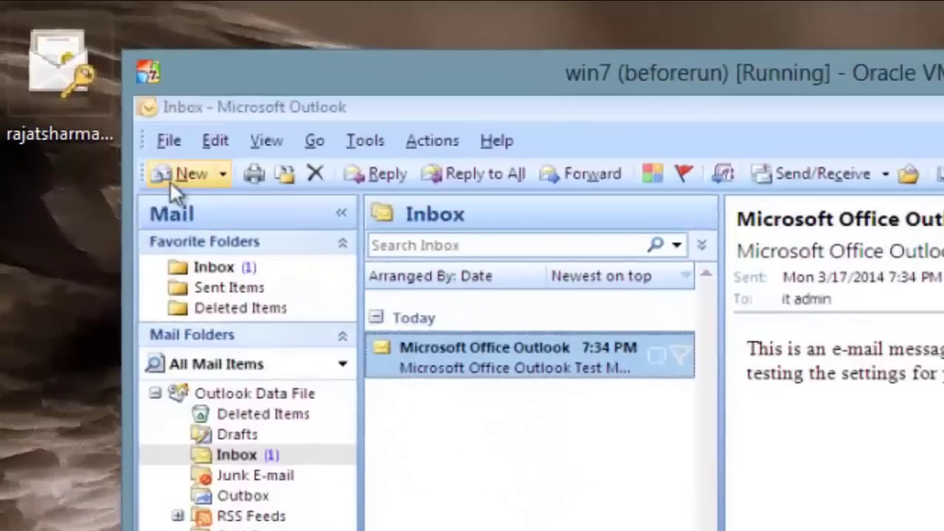
Compose a new message to the first machine's Gmail address with subject "digital id of me" and body "This is test msg..."
left_click(171, 182)
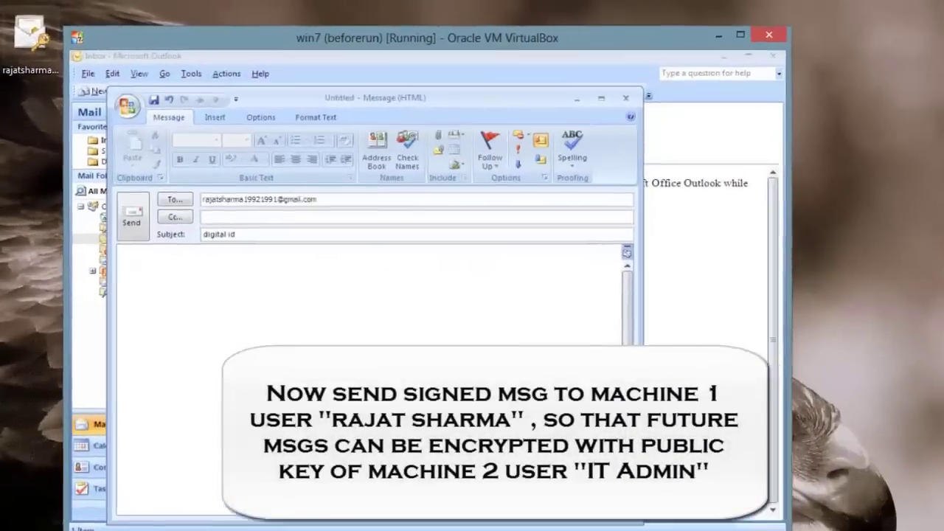
type("of me")
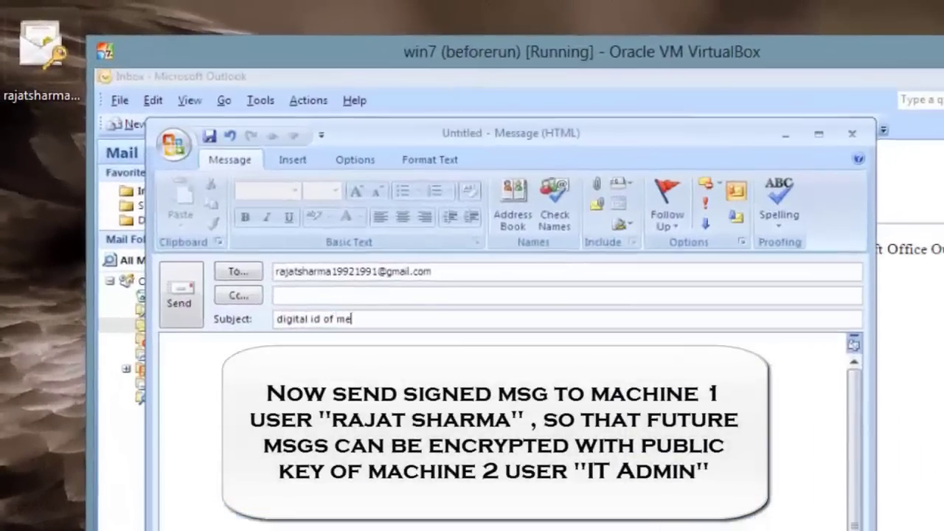
left_click(170, 358)
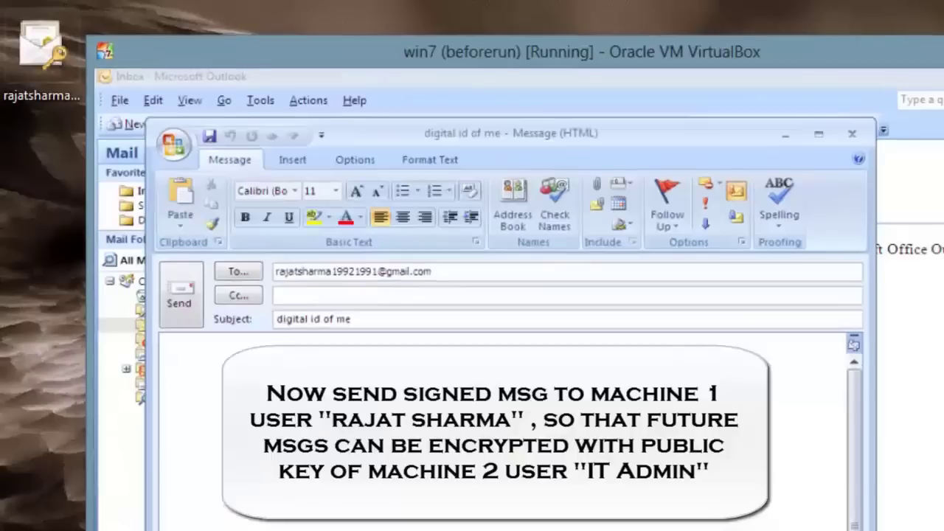
type("This is test msg..")
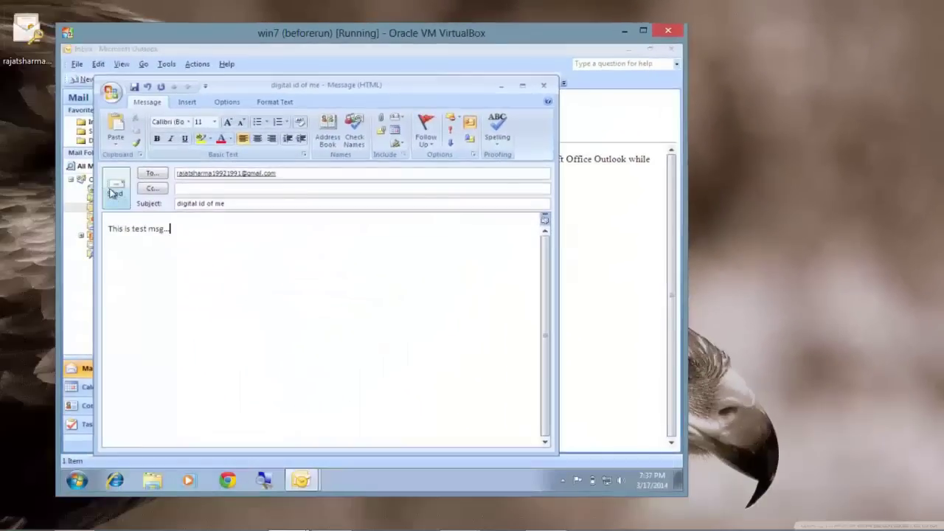
Send the signed message, granting permission to use the private key, and run a send/receive
left_click(112, 192)
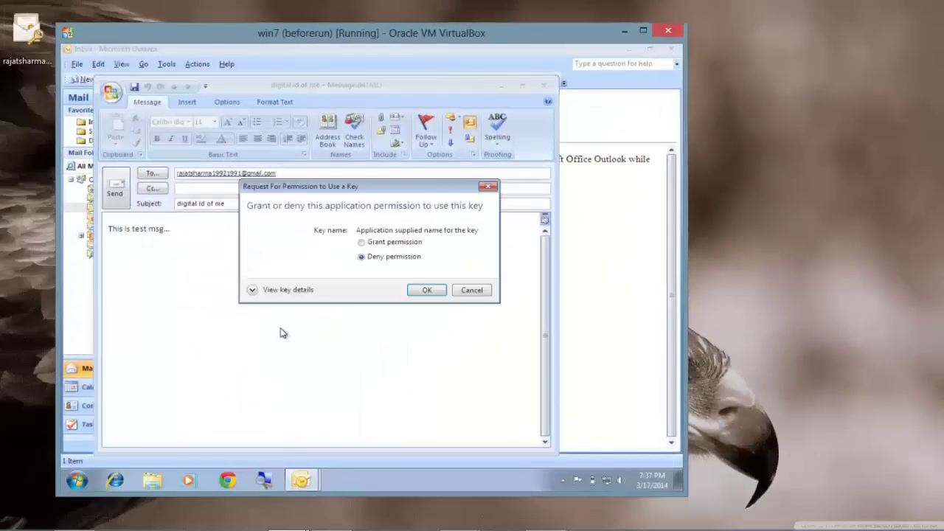
left_click(393, 255)
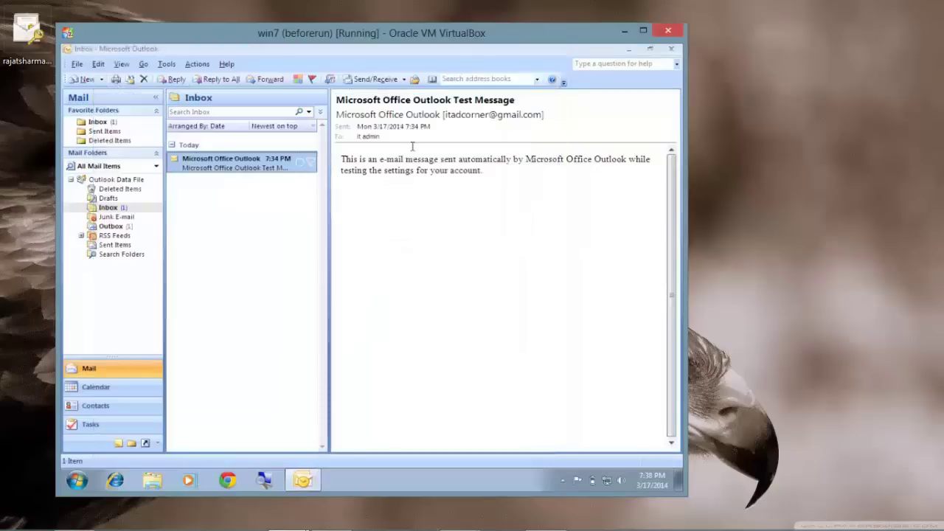
left_click(363, 79)
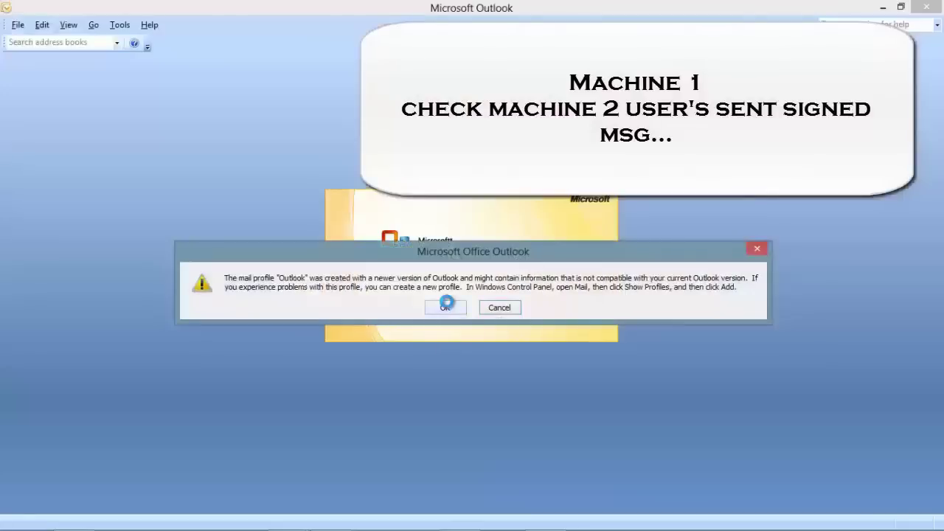
Switch to Outlook on the first machine, accept the profile warning, fetch new mail and open the "digital id of me" message
left_click(445, 307)
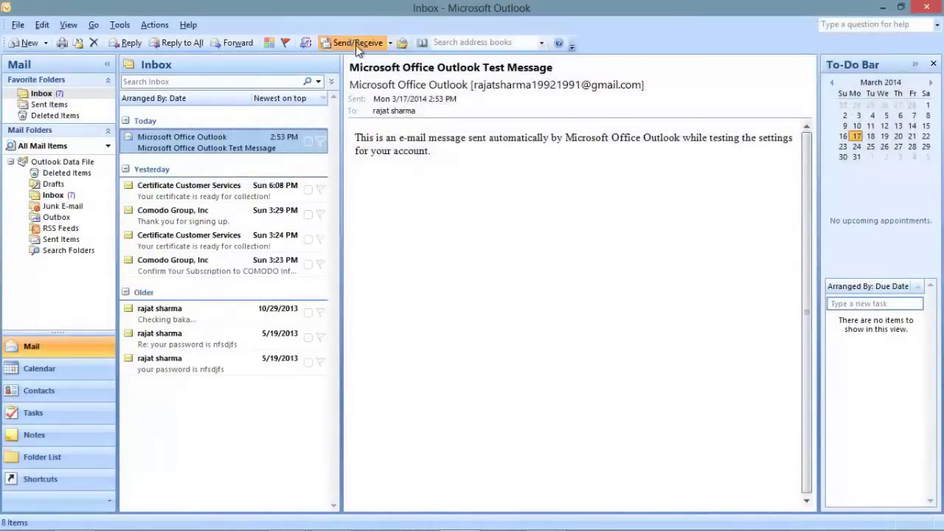
left_click(357, 43)
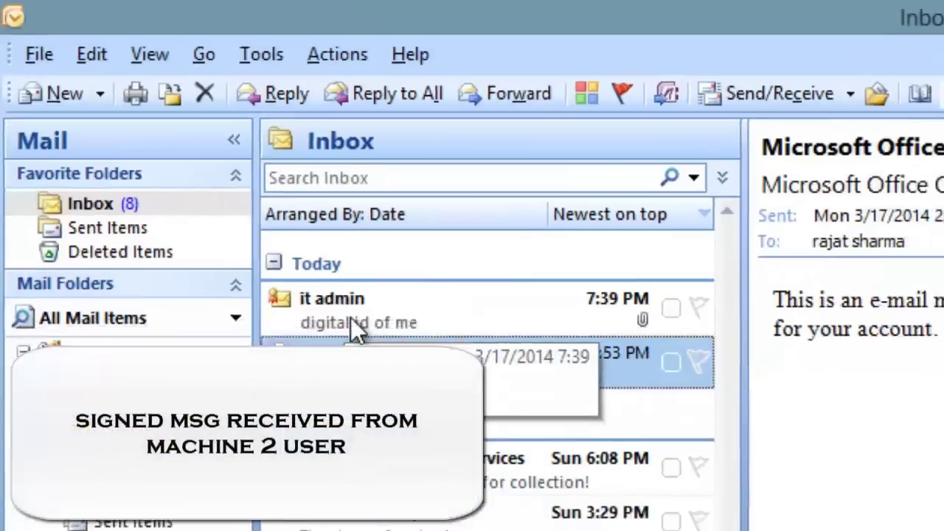
left_click(385, 348)
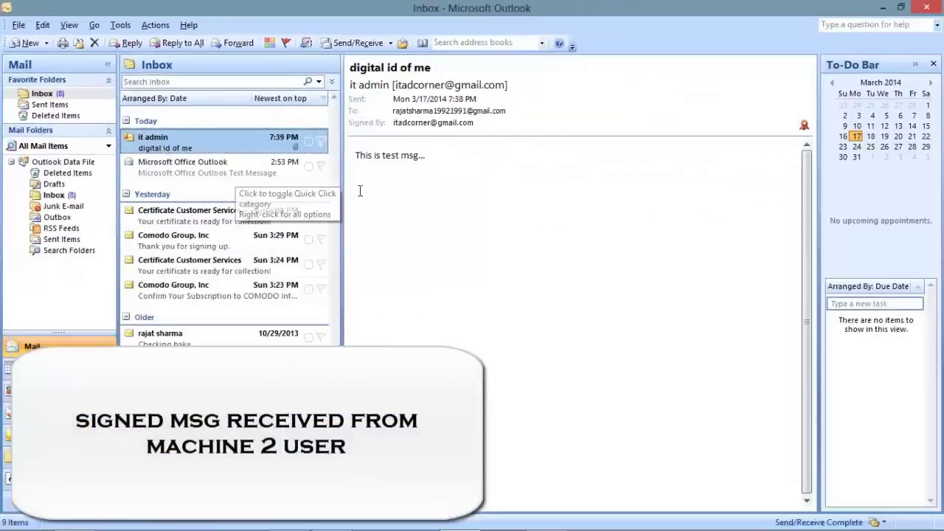
left_click_drag(362, 157, 570, 157)
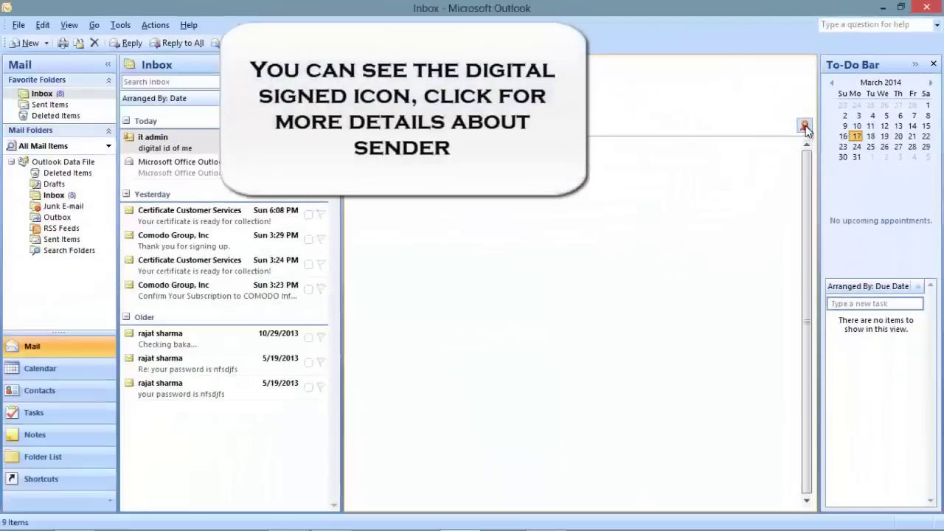
Open the message's digital signature details and view the signature information of its signer layer
left_click(632, 283)
left_click_drag(142, 23, 447, 151)
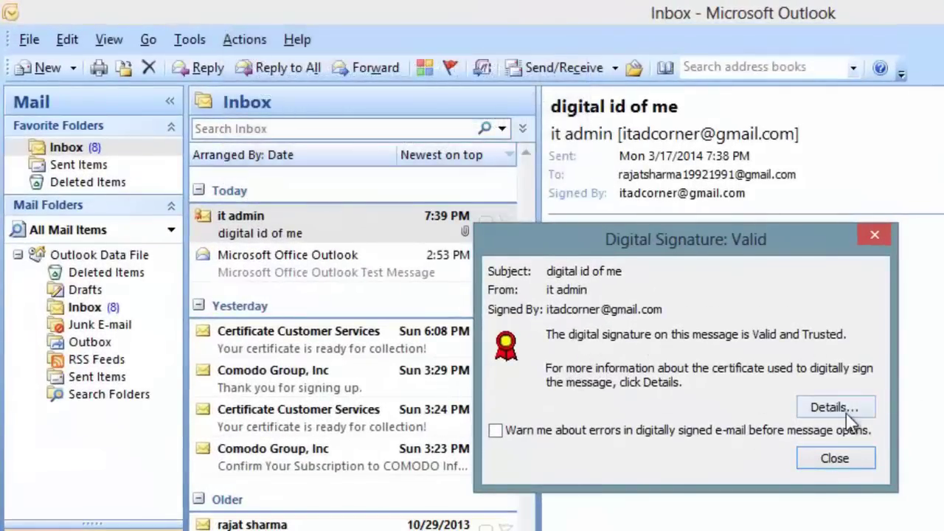
left_click(830, 408)
left_click_drag(659, 266, 603, 99)
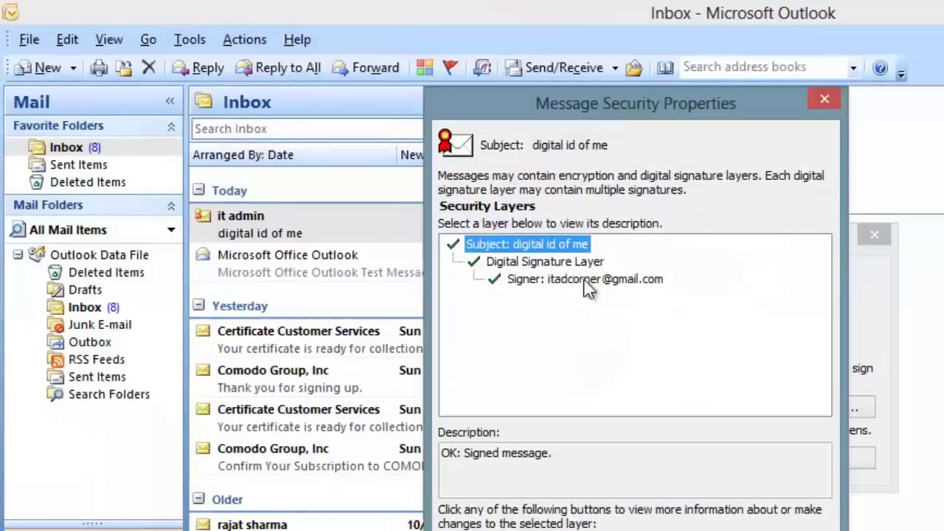
left_click(584, 280)
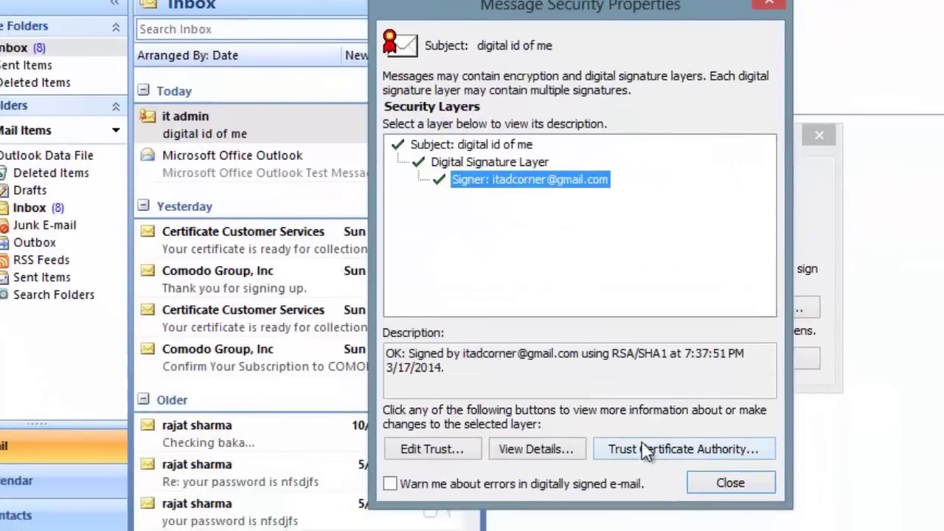
left_click(500, 452)
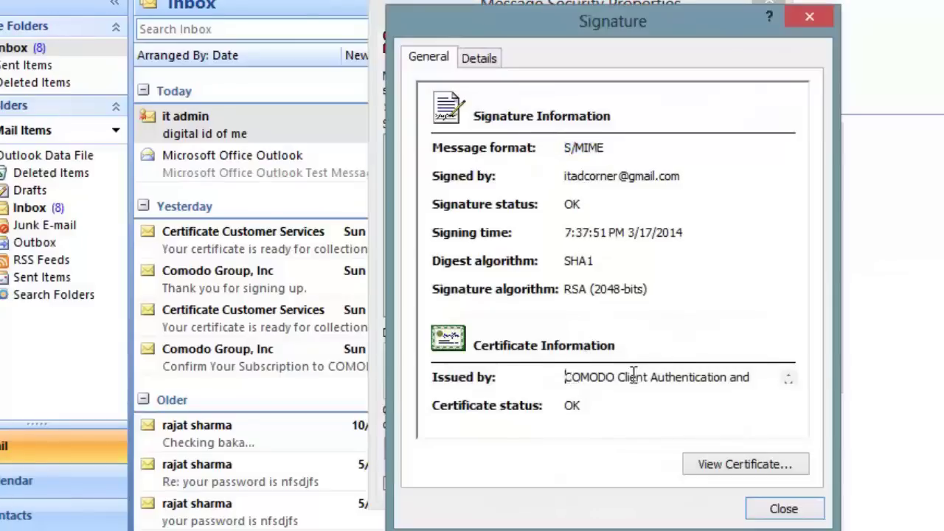
Examine the signature's issuer, signer and detailed field list, and return to its general information
left_click_drag(632, 375, 714, 377)
left_click(611, 172)
left_click_drag(568, 181, 703, 172)
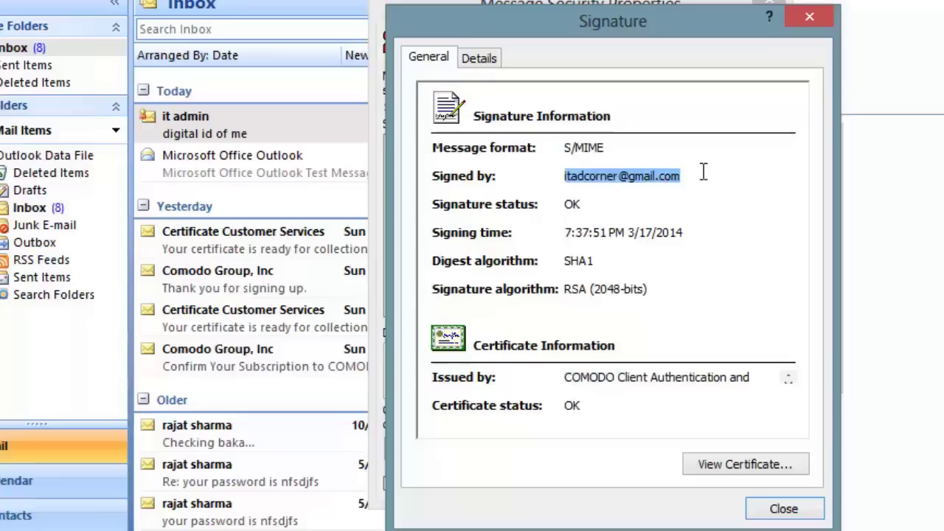
left_click(480, 59)
scroll(782, 251, "down", 1)
scroll(784, 143, "up", 1)
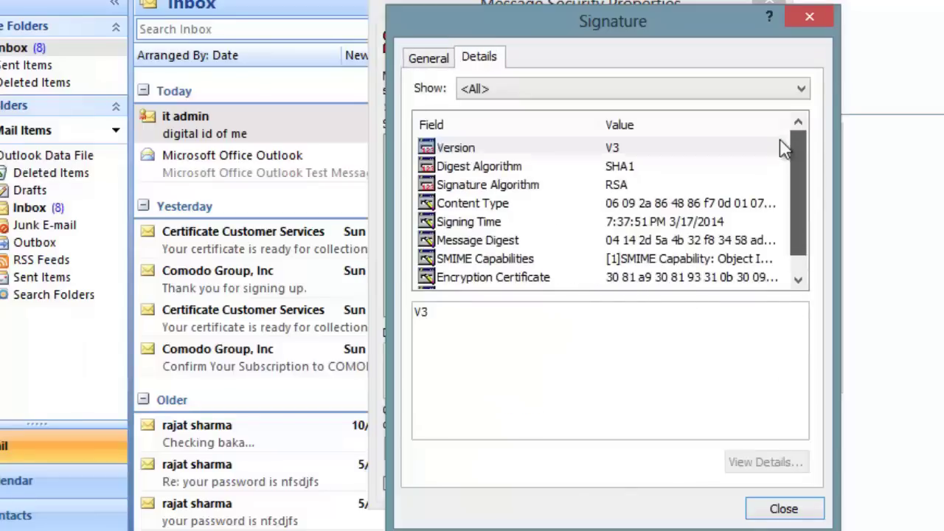
left_click(435, 57)
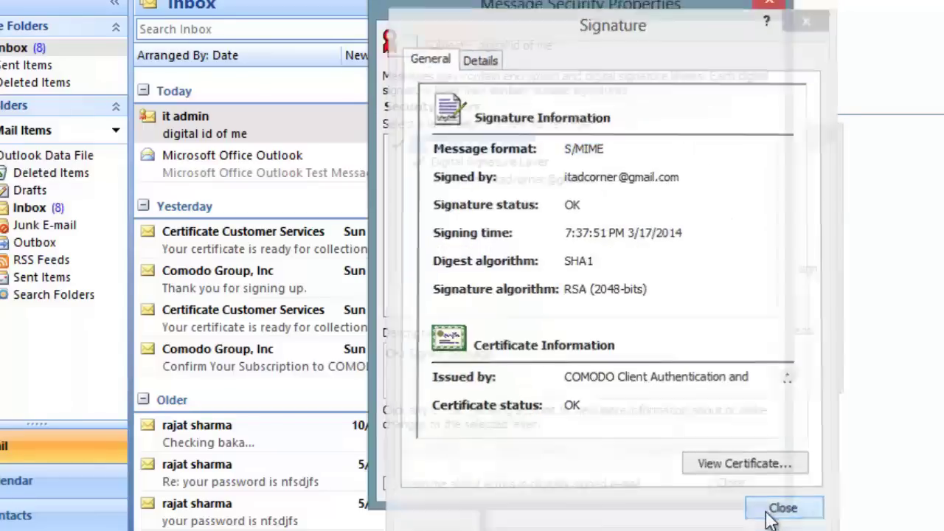
Close the signature information, the message security properties and the digital signature details of the "digital id of me" message
left_click(784, 509)
left_click(722, 483)
left_click(611, 322)
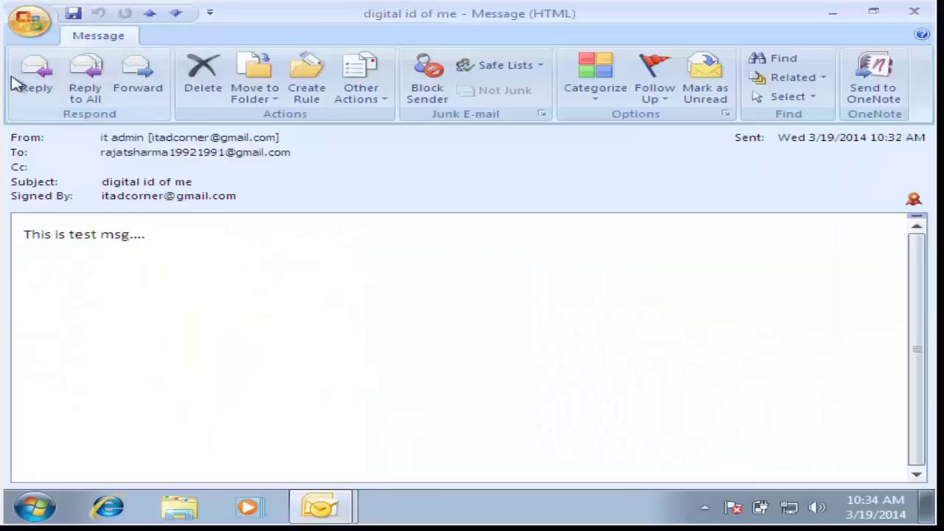
Start a reply to the "digital id of me" message and write "Thanks bro...." in its body
left_click(30, 81)
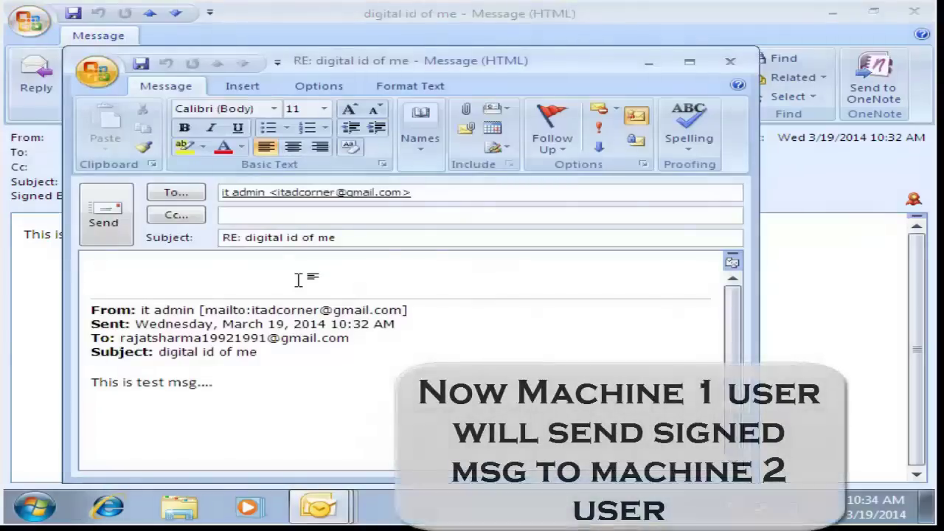
type("Thanks ")
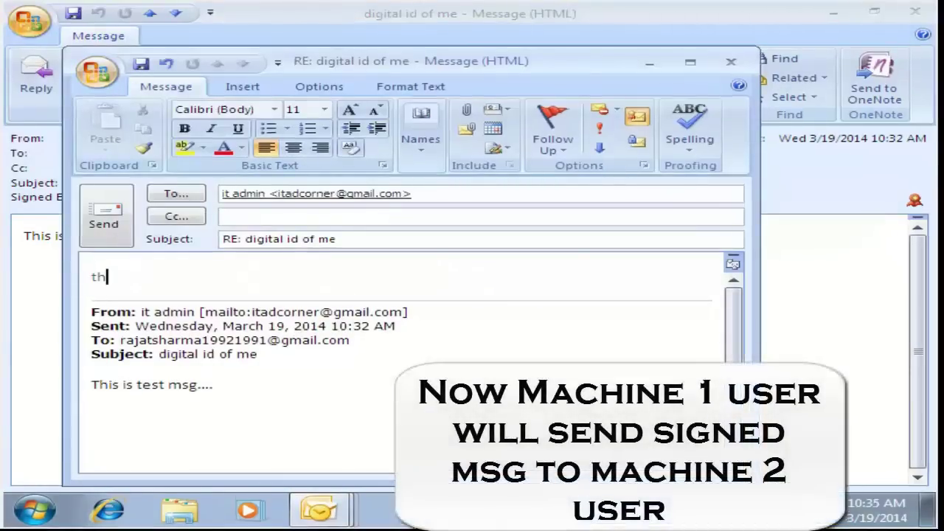
type("bro....")
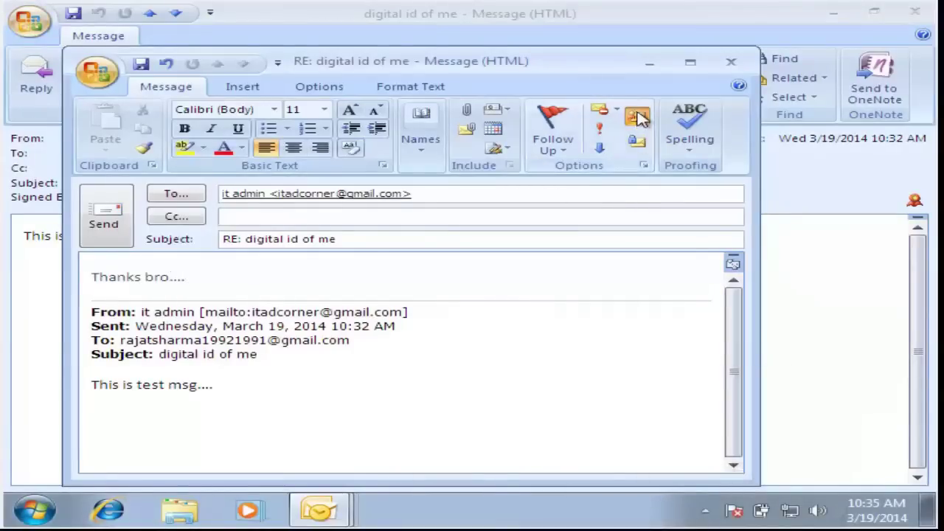
Send the signed reply, granting permission to use the private key, and put the original message window away
left_click(95, 221)
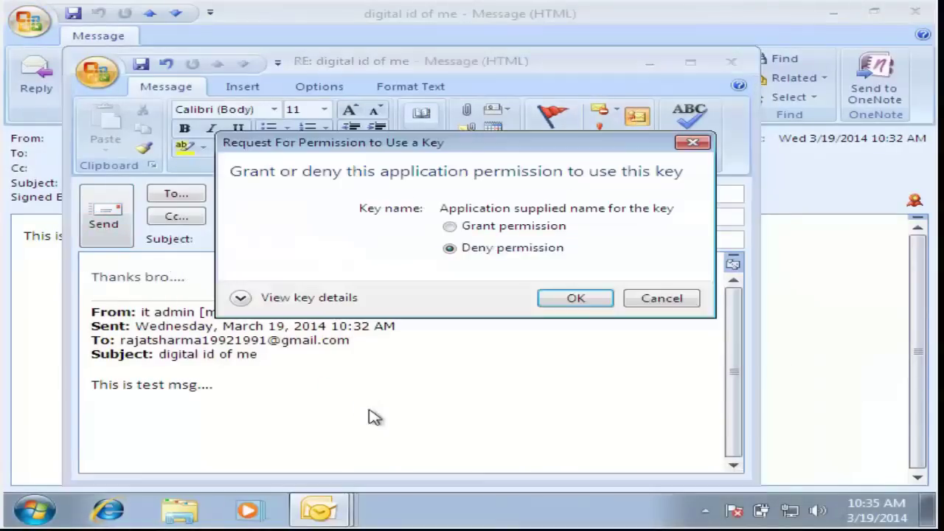
left_click(496, 226)
left_click(571, 297)
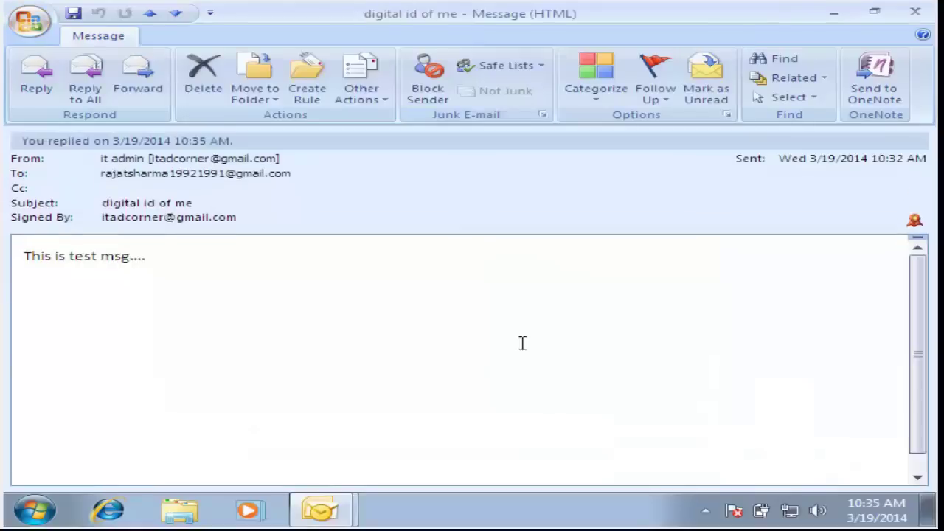
left_click(840, 19)
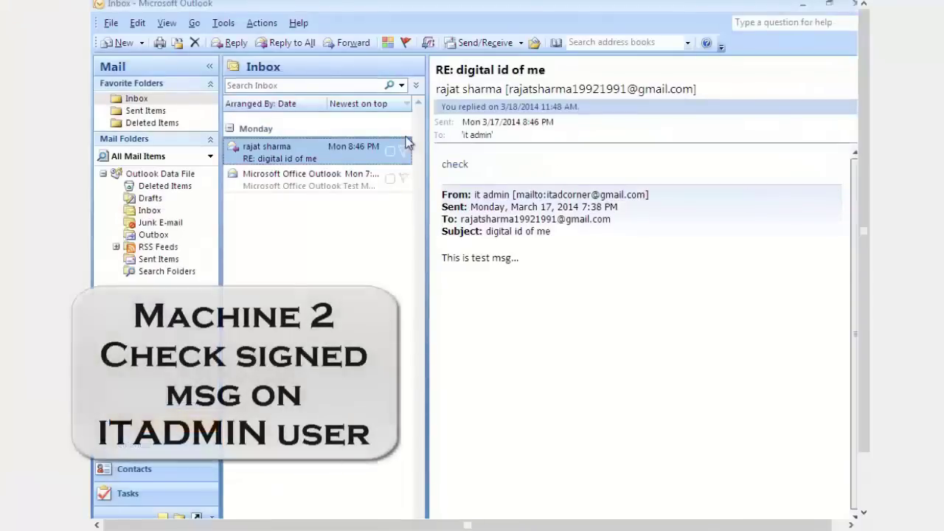
On the second machine, send and receive mail for all accounts and open the new signed "RE: digital id of me" message
left_click(223, 23)
mouse_move(300, 42)
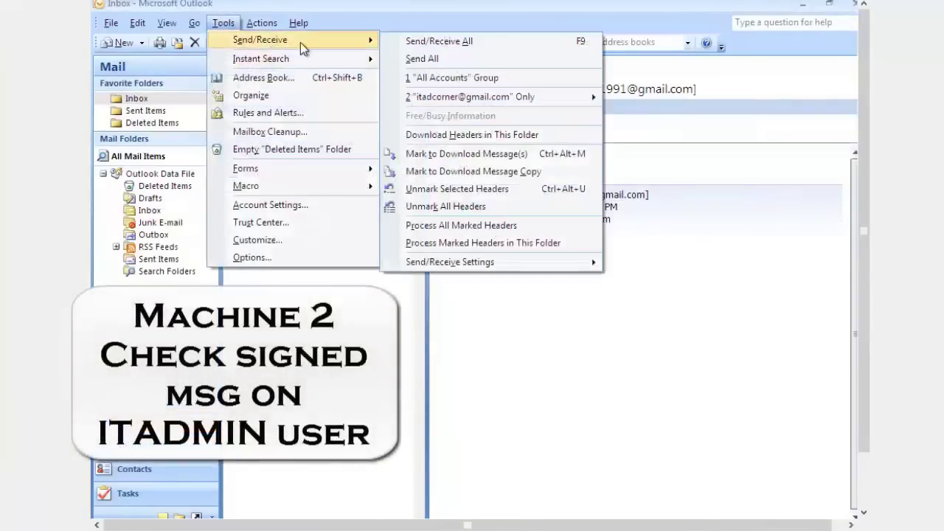
left_click(413, 44)
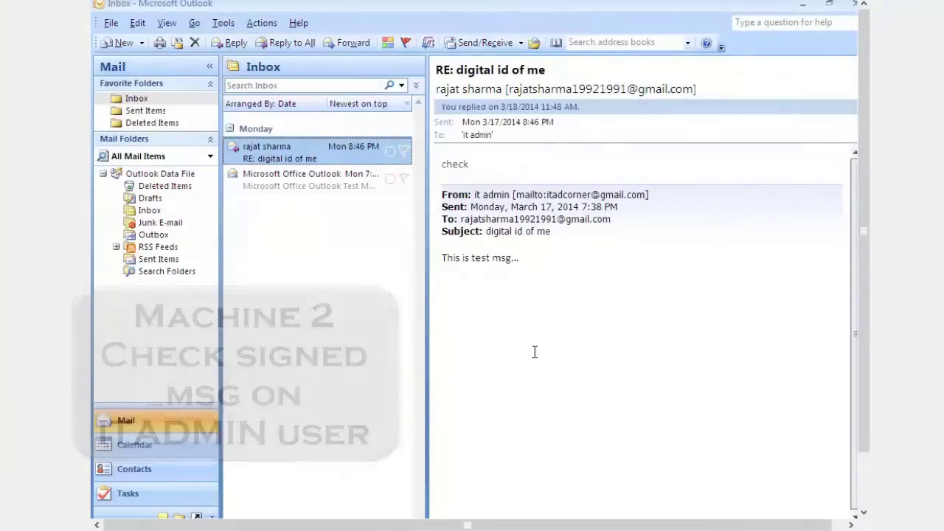
left_click_drag(870, 322, 878, 385)
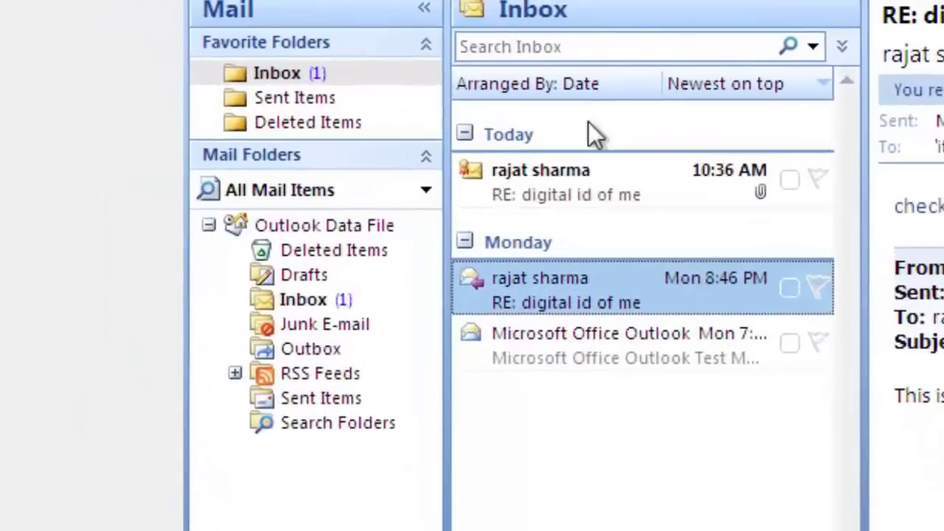
double_click(532, 169)
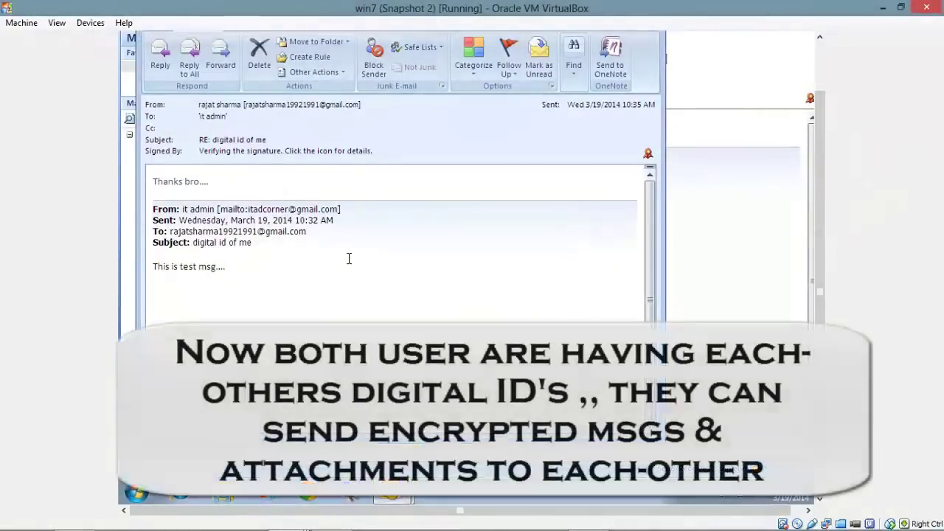